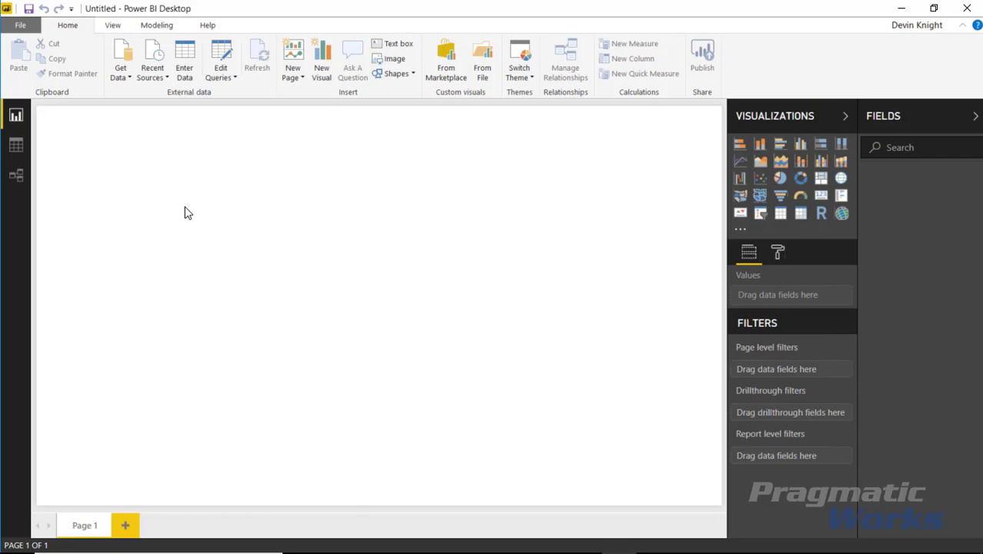
Step: Connect to the Excel workbook Disability Insurance Applications.xlsx as a data source
{"action": "left_click", "coordinate": [121, 71]}
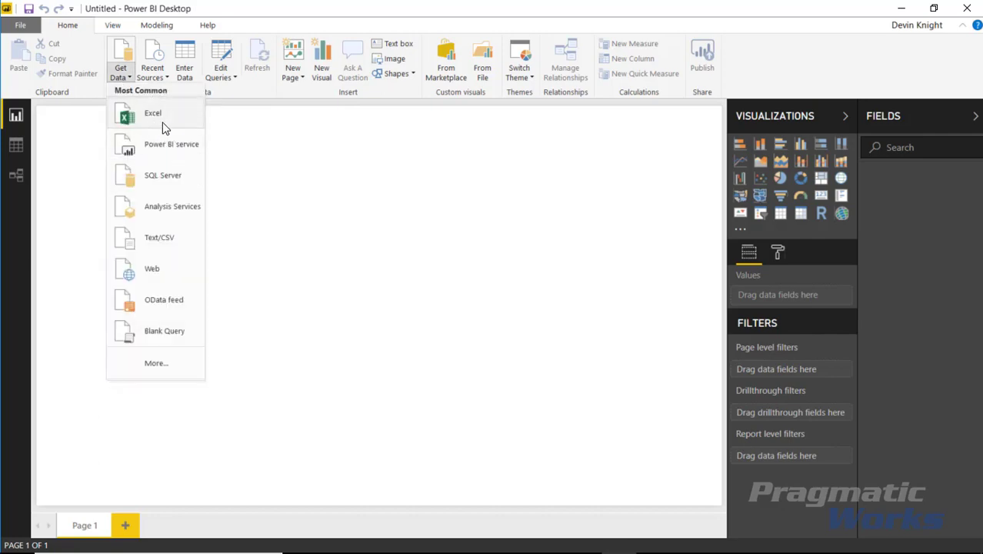
{"action": "left_click", "coordinate": [162, 115]}
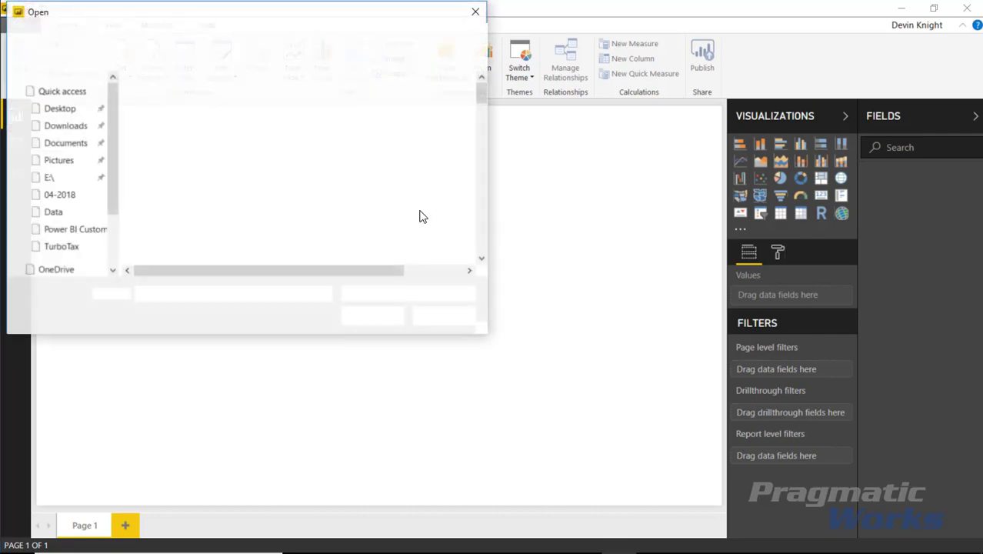
{"action": "left_click", "coordinate": [225, 106]}
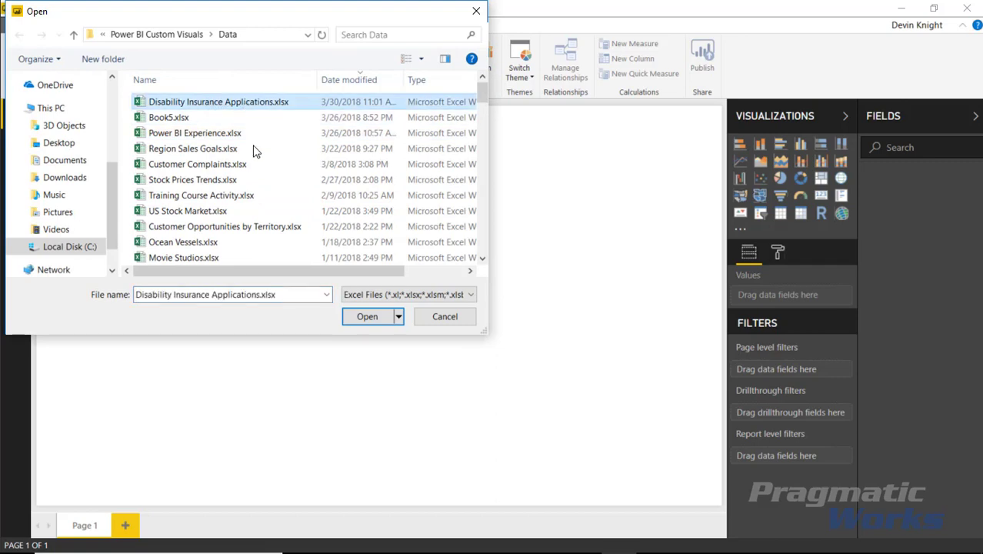
{"action": "left_click", "coordinate": [367, 316]}
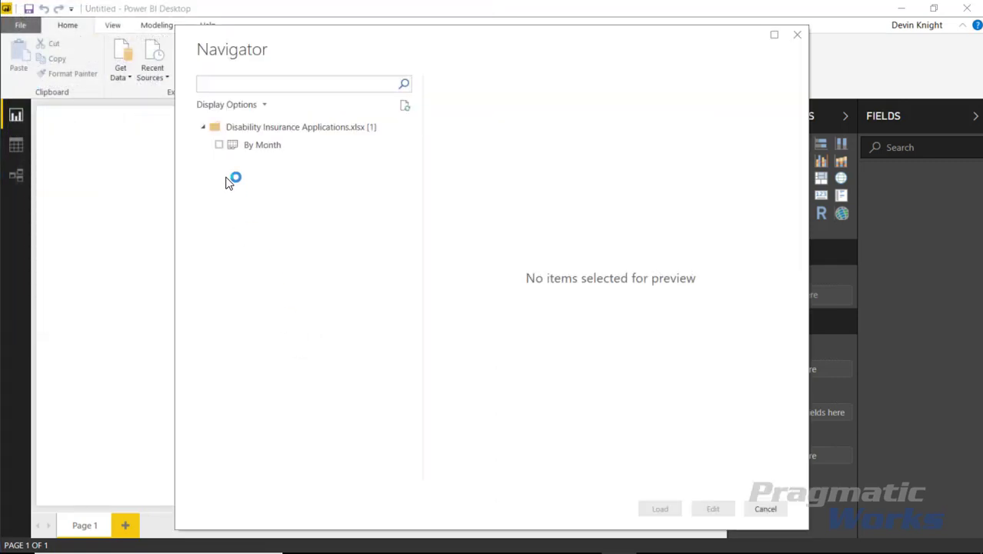
Step: Select the By Month sheet, preview its data, and bring it into the Power Query Editor for editing
{"action": "left_click", "coordinate": [219, 145]}
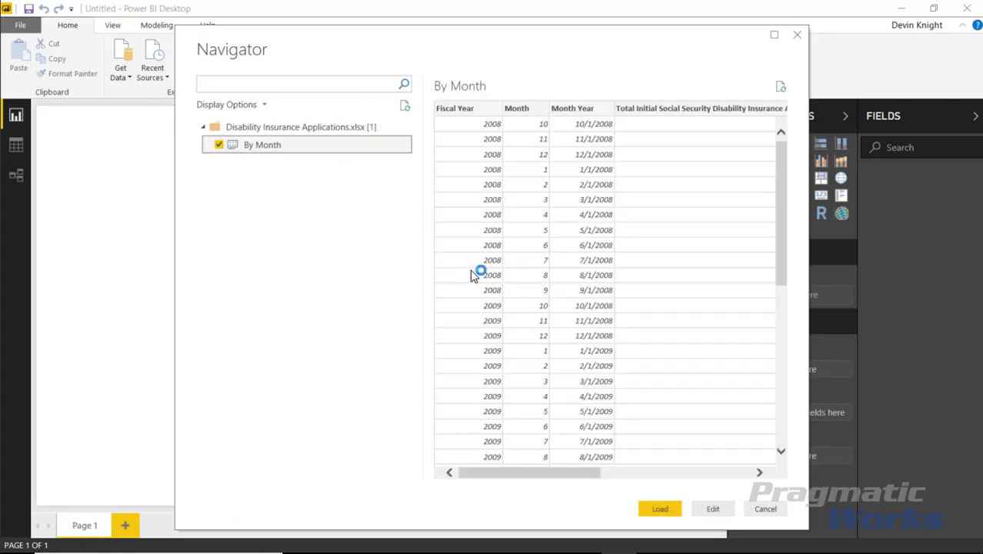
{"action": "mouse_move", "coordinate": [516, 468]}
{"action": "left_mouse_down"}
{"action": "mouse_move", "coordinate": [678, 466]}
{"action": "mouse_move", "coordinate": [511, 474]}
{"action": "left_mouse_up"}
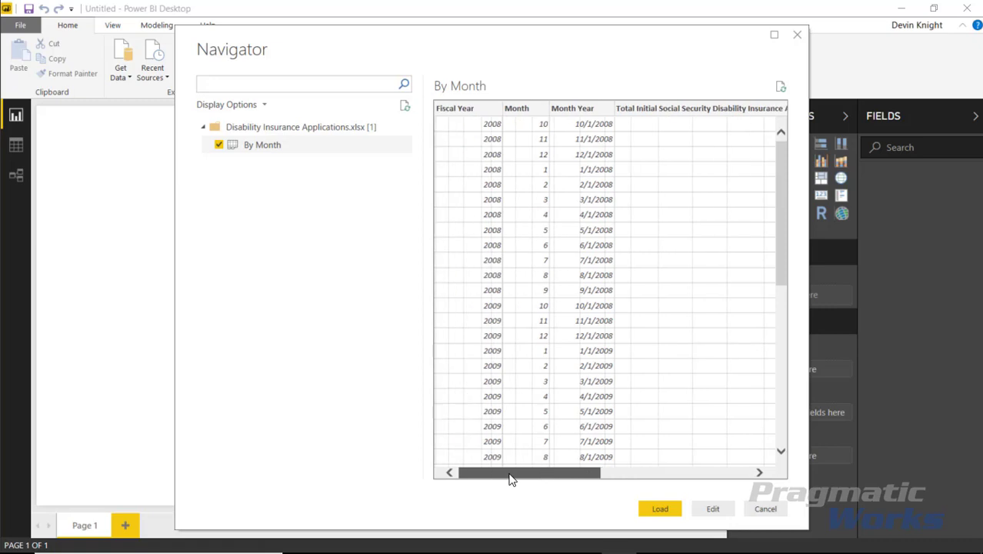
{"action": "left_click", "coordinate": [666, 513]}
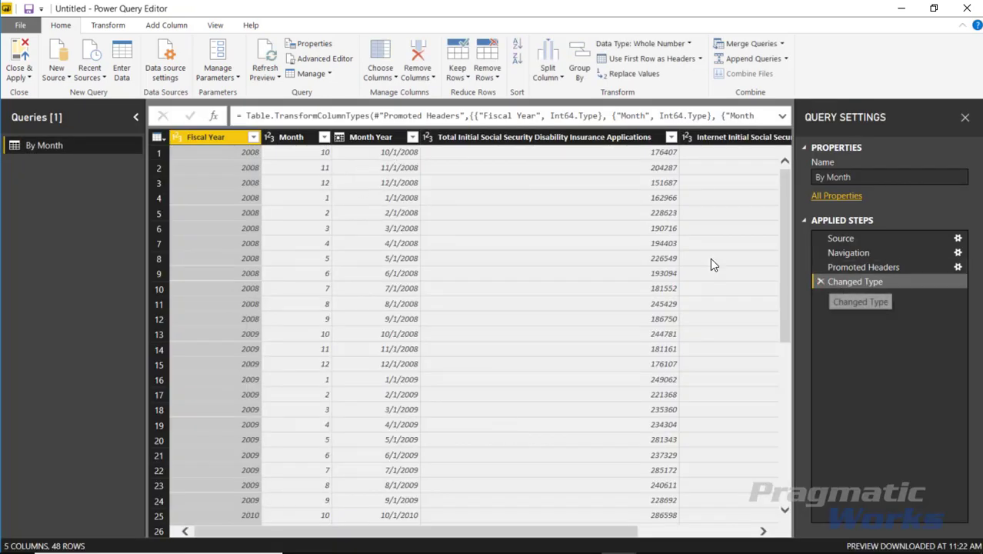
Step: Remove the automatic Changed Type step and set the Fiscal Year, Month and Month Year columns to Text
{"action": "left_click", "coordinate": [820, 281]}
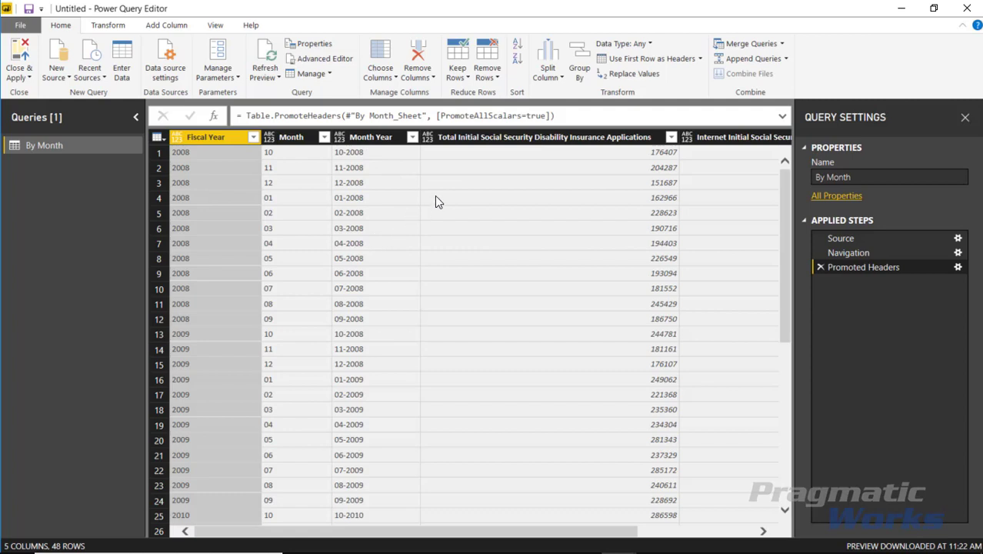
{"action": "left_click", "coordinate": [375, 139]}
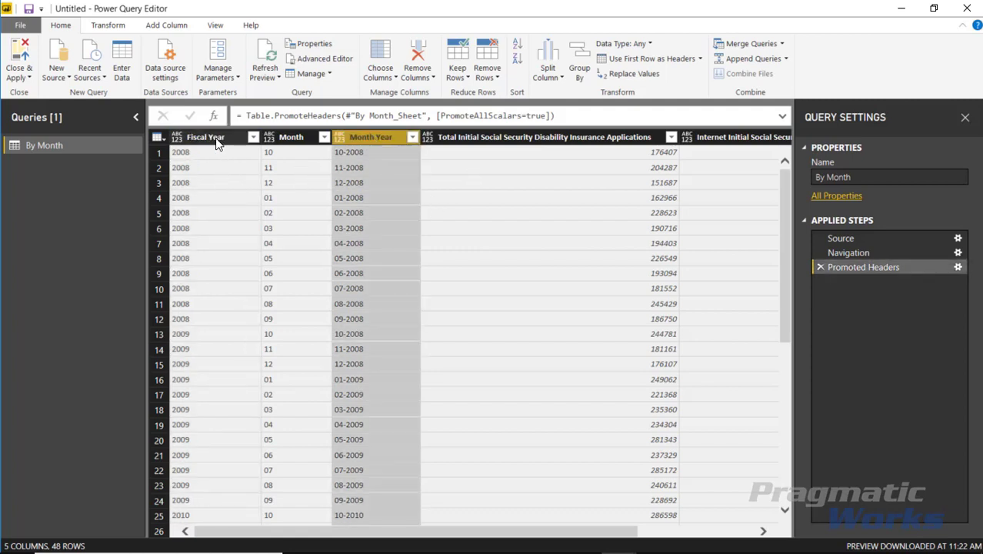
{"action": "left_click", "coordinate": [218, 140], "text": "shift"}
{"action": "left_click", "coordinate": [648, 44]}
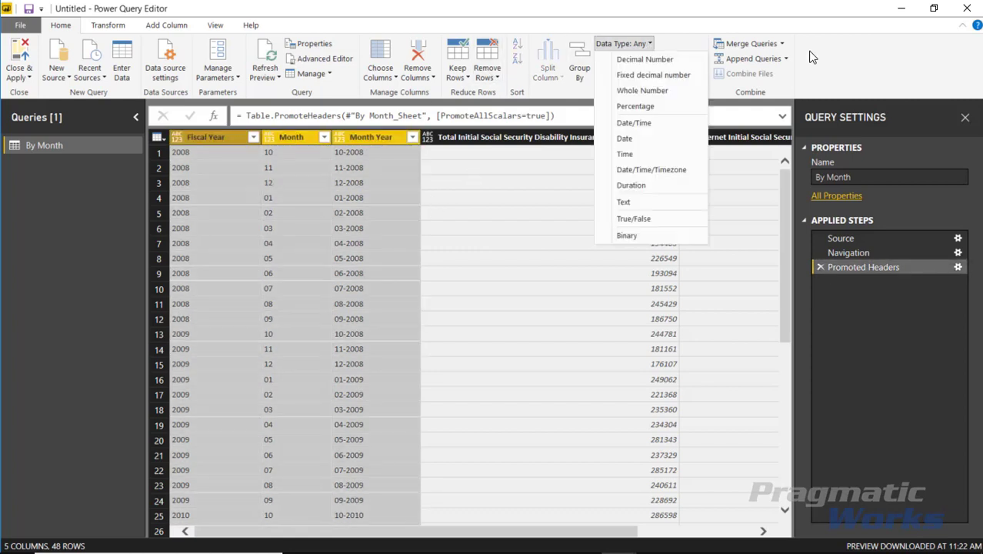
{"action": "left_click", "coordinate": [651, 202]}
Step: Set the Total Initial and Internet Initial Social Security Disability Insurance Applications columns to Whole Number, and apply the query changes to the report
{"action": "left_click", "coordinate": [529, 139]}
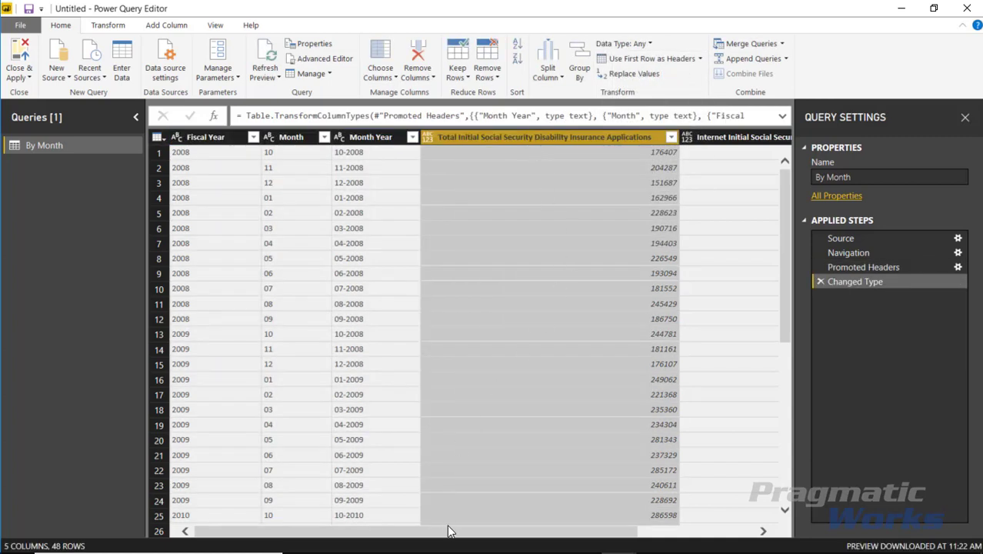
{"action": "left_click_drag", "start_coordinate": [451, 531], "coordinate": [566, 531]}
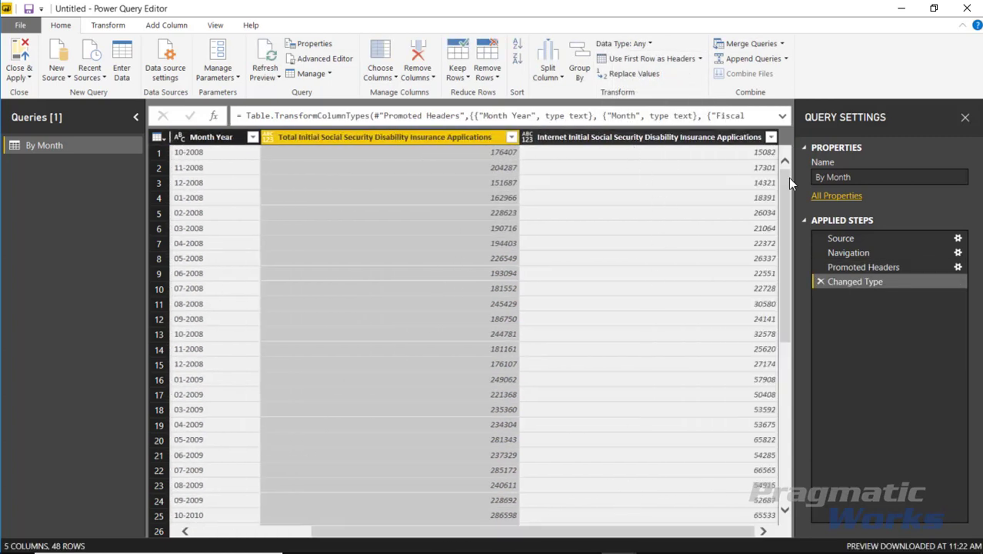
{"action": "left_click", "coordinate": [731, 137], "text": "ctrl"}
{"action": "left_click", "coordinate": [648, 44]}
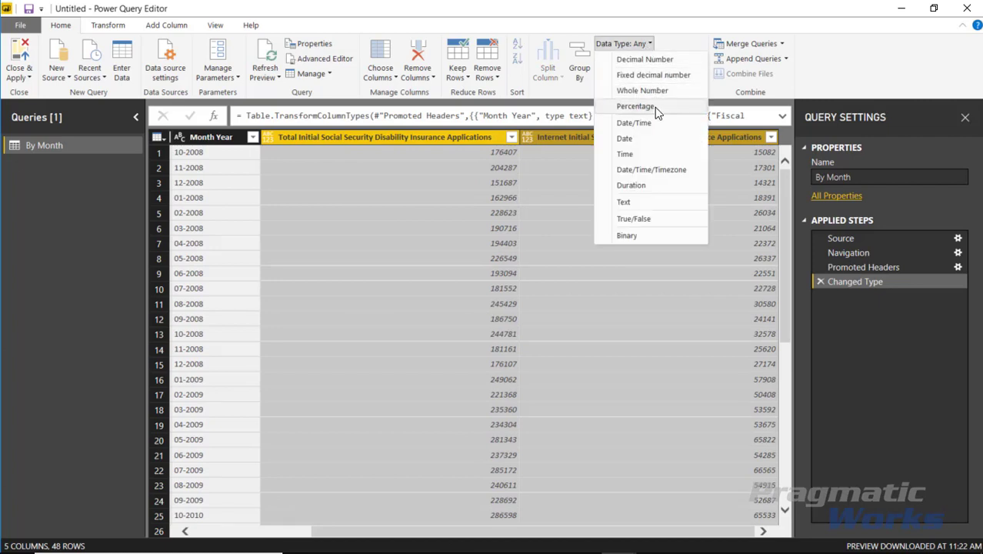
{"action": "left_click", "coordinate": [643, 90]}
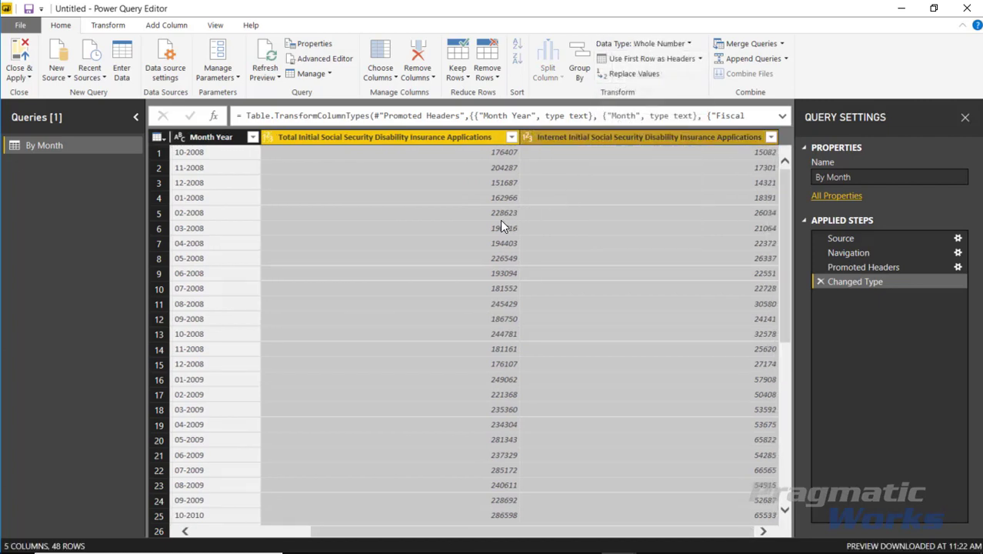
{"action": "left_click", "coordinate": [20, 54]}
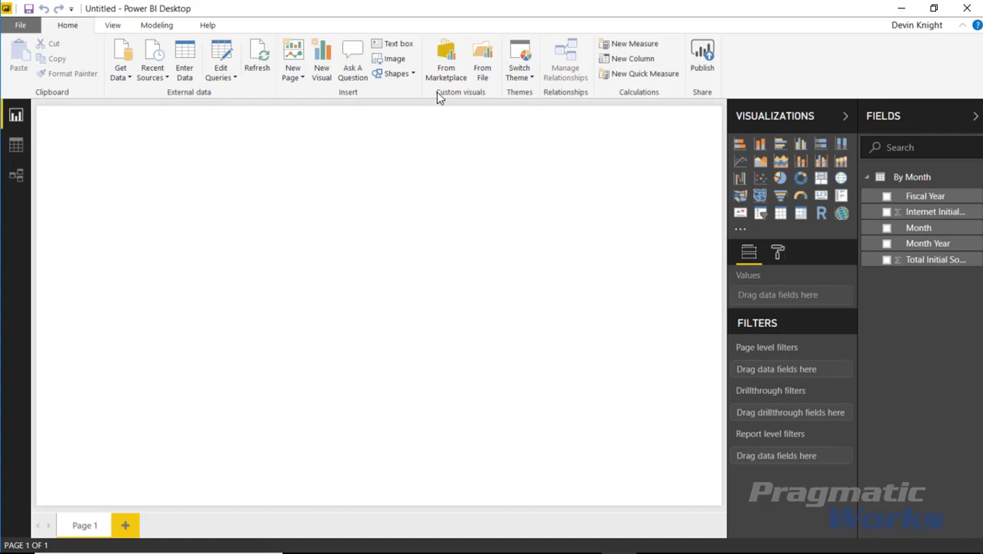
Step: Search the visuals marketplace for "data story" and add the Enlighten Data Story custom visual to the report
{"action": "left_click", "coordinate": [445, 67]}
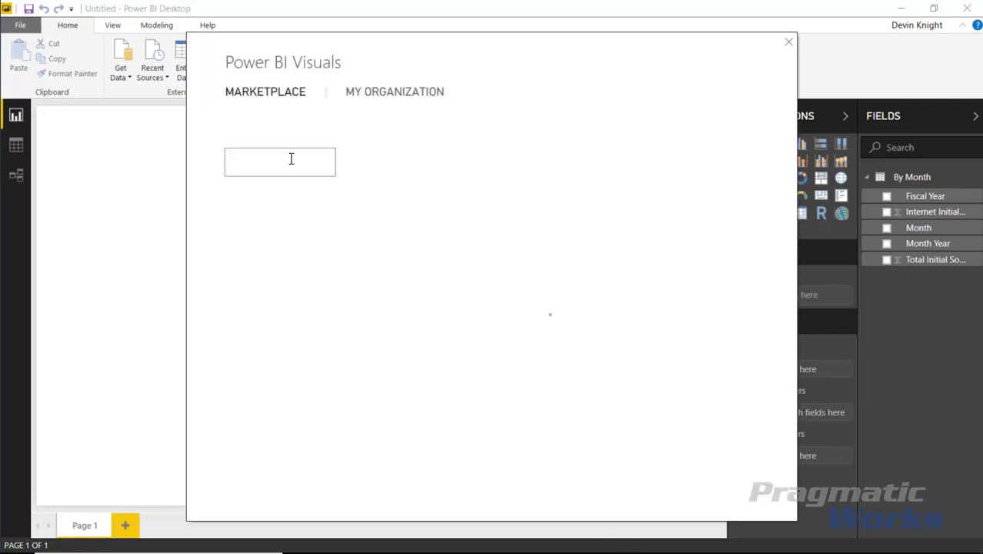
{"action": "type", "text": "data"}
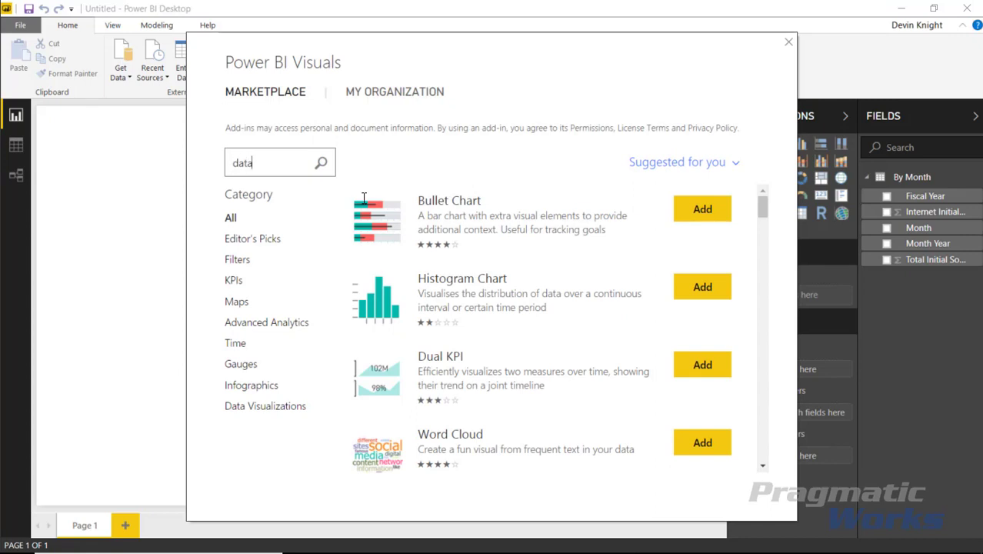
{"action": "type", "text": " story"}
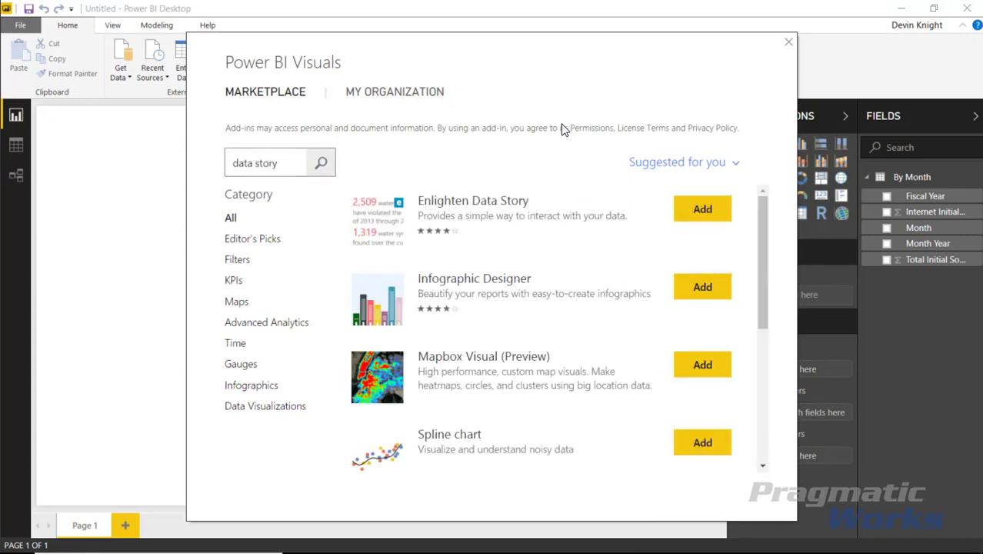
{"action": "left_click", "coordinate": [701, 213]}
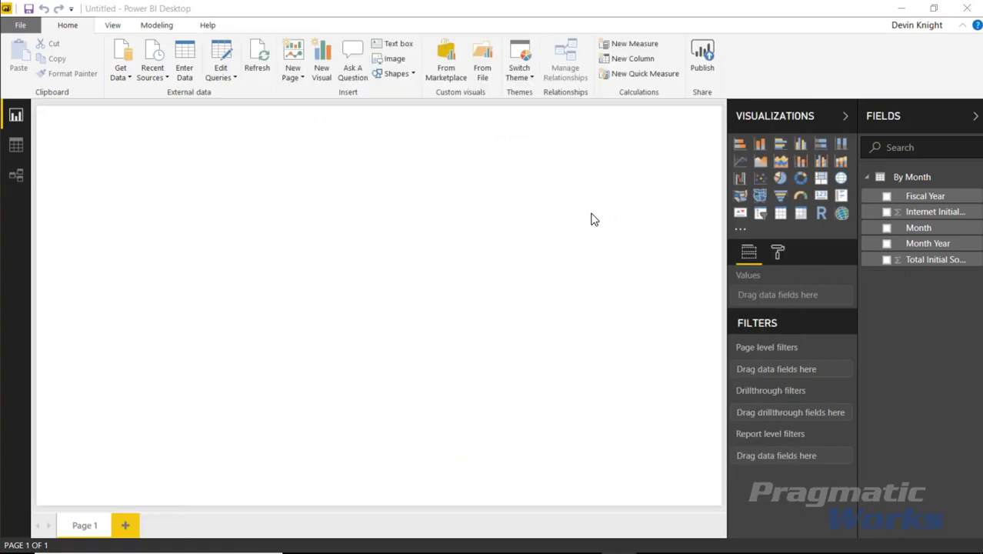
{"action": "left_click", "coordinate": [626, 306]}
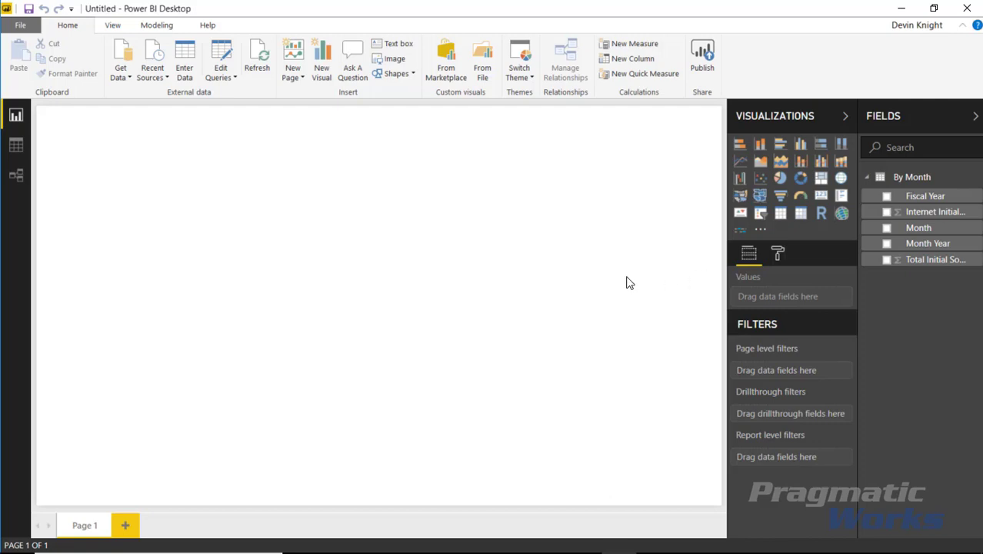
Step: Create a new measure in the By Month table and name it "% Filed on Internet"
{"action": "right_click", "coordinate": [917, 180]}
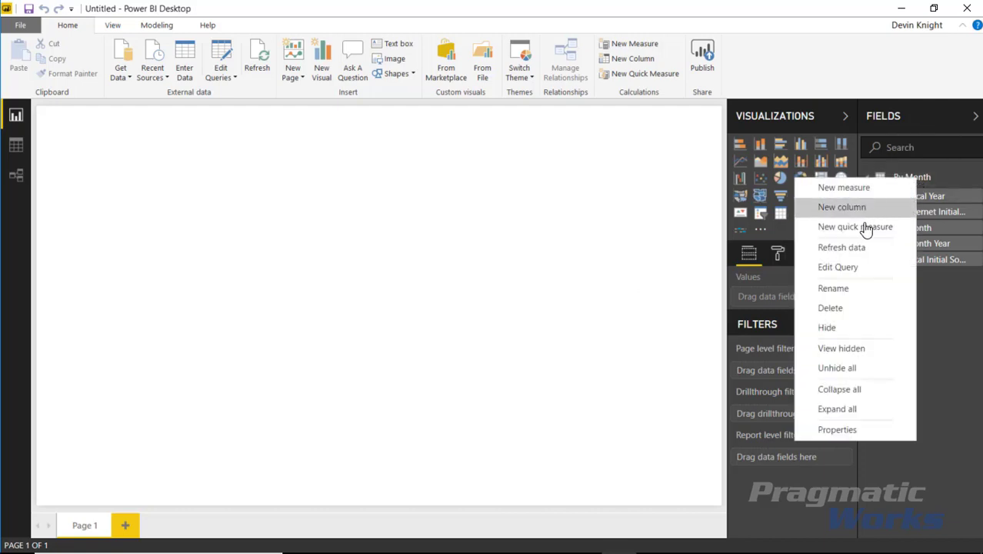
{"action": "key", "text": "Escape"}
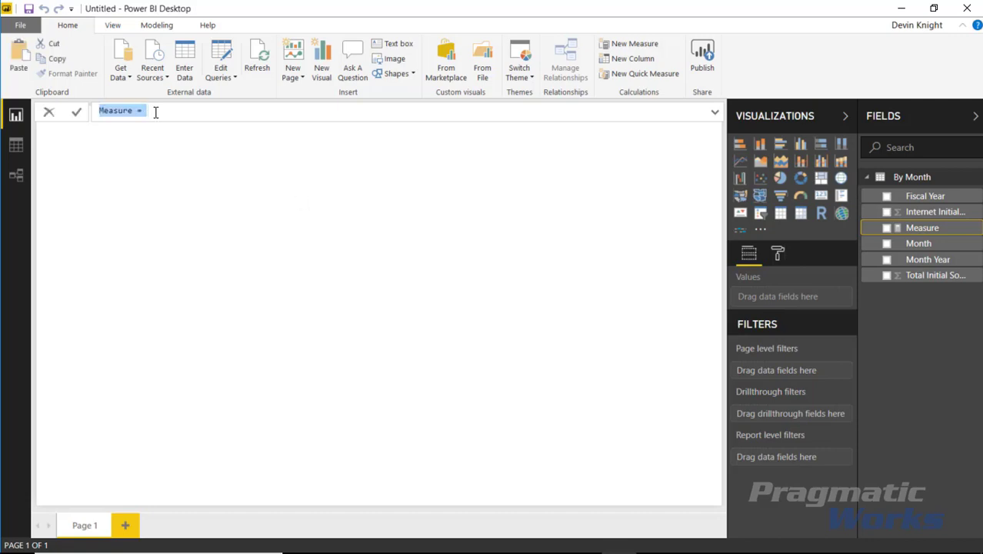
{"action": "key", "text": "shift+Left"}
{"action": "key", "text": "shift+Left"}
{"action": "key", "text": "shift+Left"}
{"action": "type", "text": "%"}
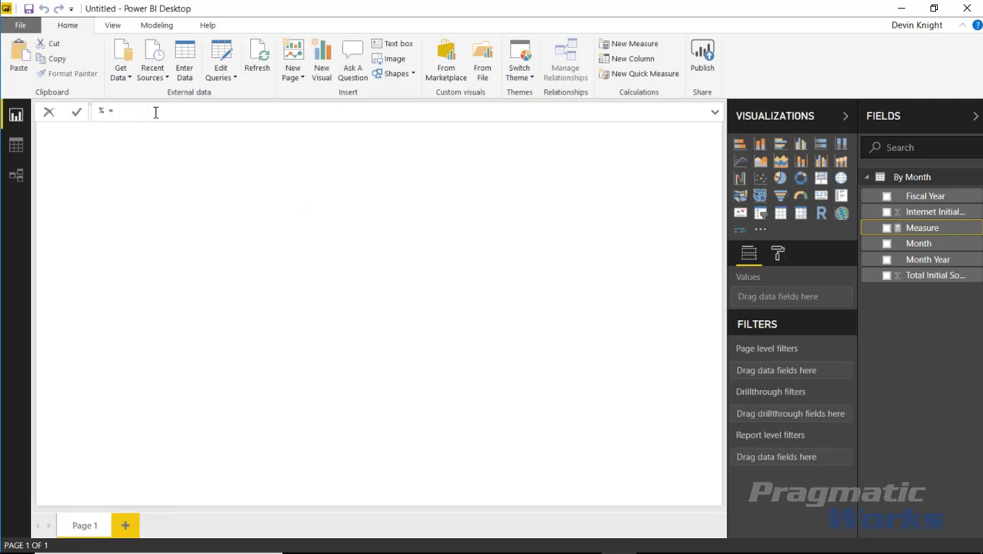
{"action": "type", "text": " Filed on Internet"}
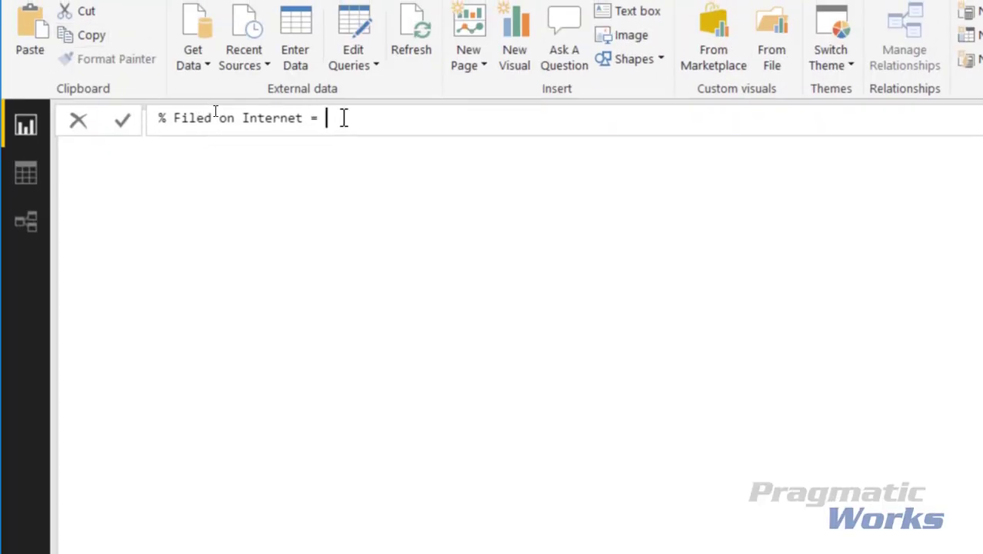
Step: Begin the measure's formula with DIVIDE, using the SUM of 'By Month'[Internet Initial Social Security Disability Insurance Applications] as numerator
{"action": "type", "text": "Di"}
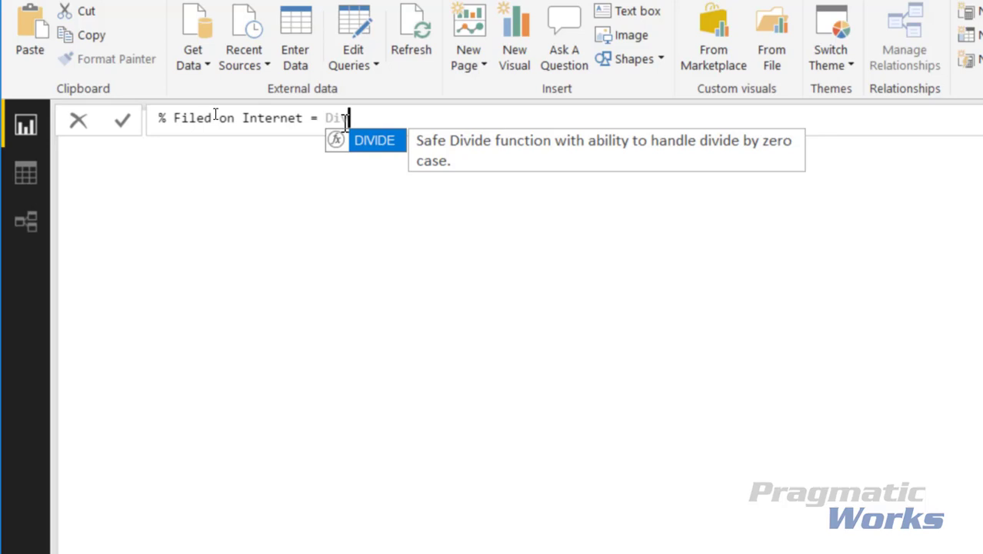
{"action": "key", "text": "Tab"}
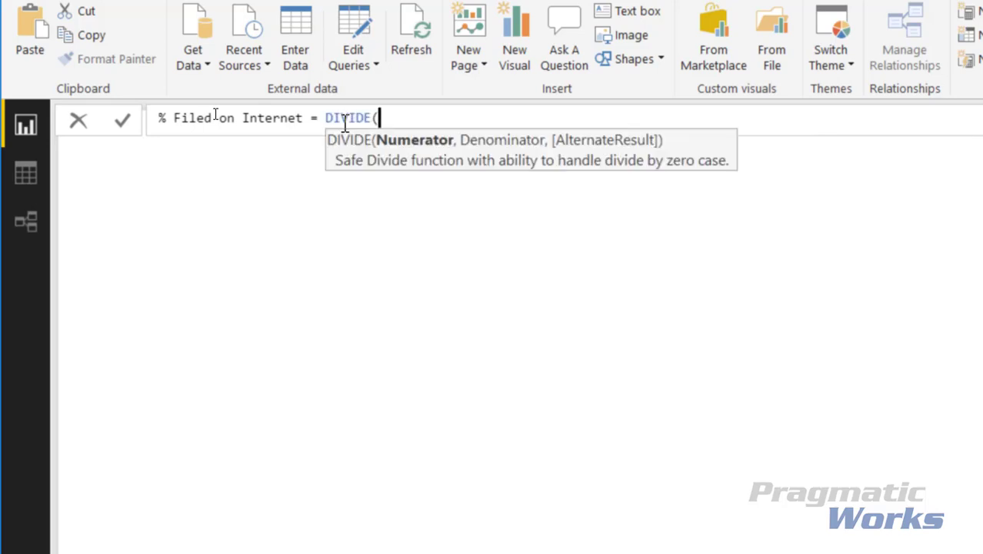
{"action": "type", "text": "SUM"}
{"action": "key", "text": "Tab"}
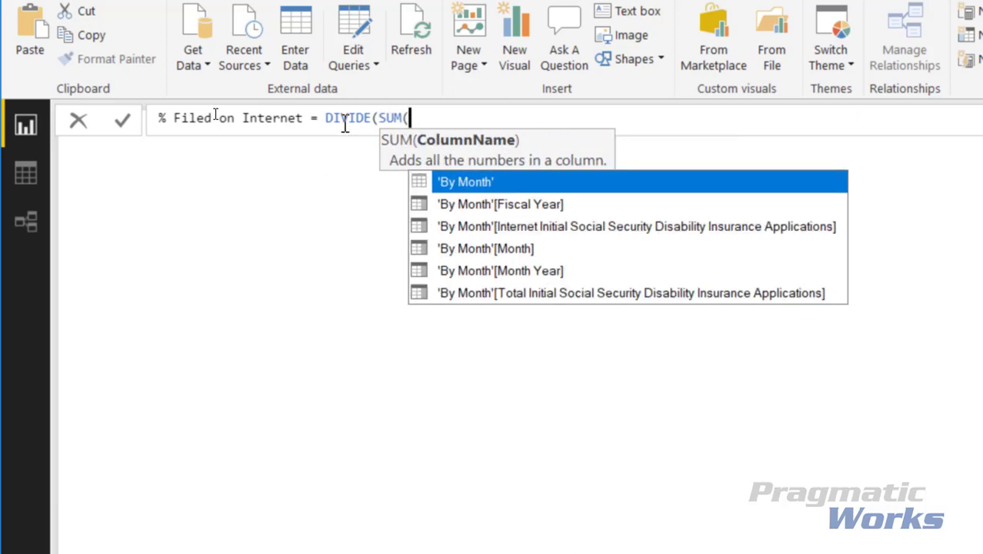
{"action": "key", "text": "Down"}
{"action": "key", "text": "Down"}
{"action": "key", "text": "Tab"}
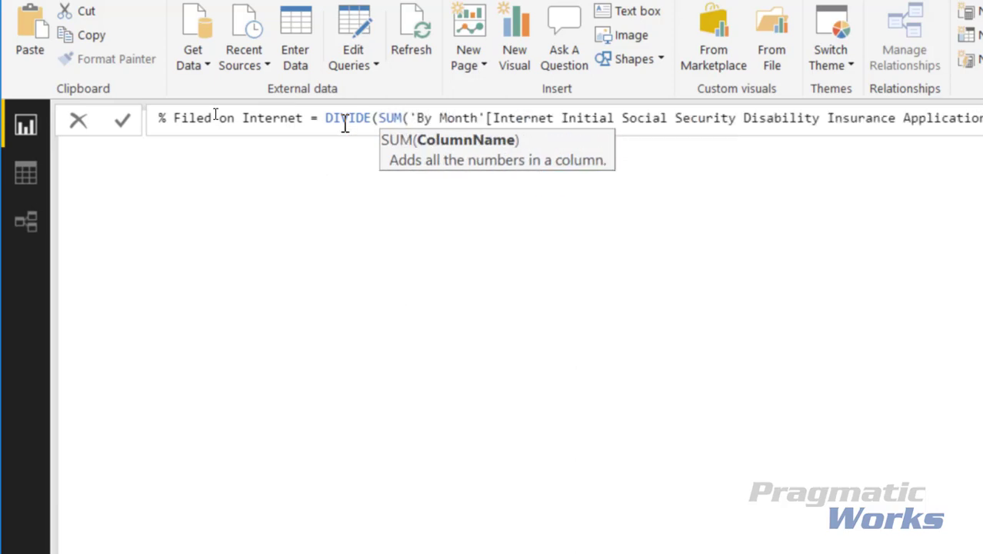
{"action": "type", "text": ")"}
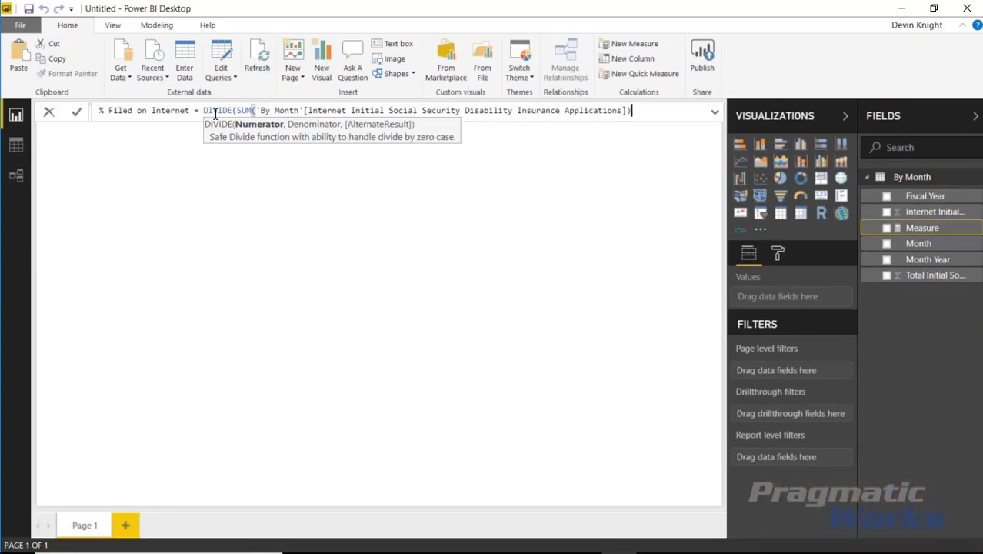
Step: Use the SUM of 'By Month'[Total Initial Social Security Disability Insurance Applications] as the DIVIDE denominator and commit the measure
{"action": "type", "text": ",SUM("}
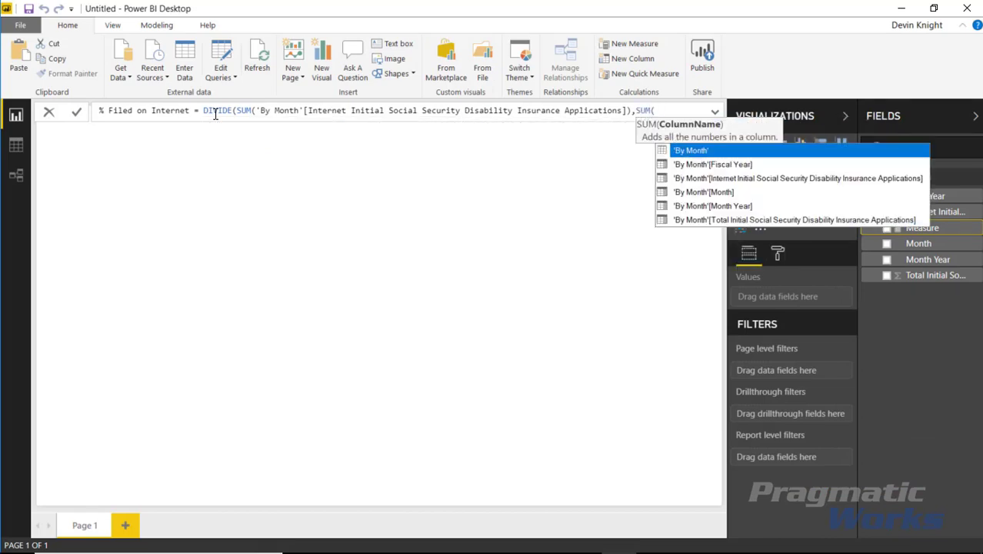
{"action": "key", "text": "Down"}
{"action": "key", "text": "Down"}
{"action": "key", "text": "Down"}
{"action": "key", "text": "Down"}
{"action": "key", "text": "Down"}
{"action": "key", "text": "Tab"}
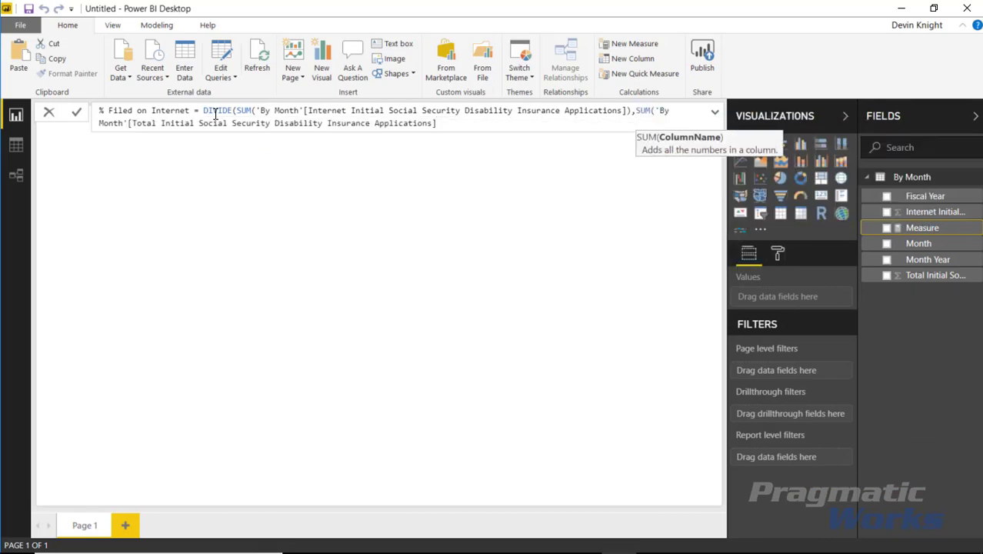
{"action": "type", "text": "))"}
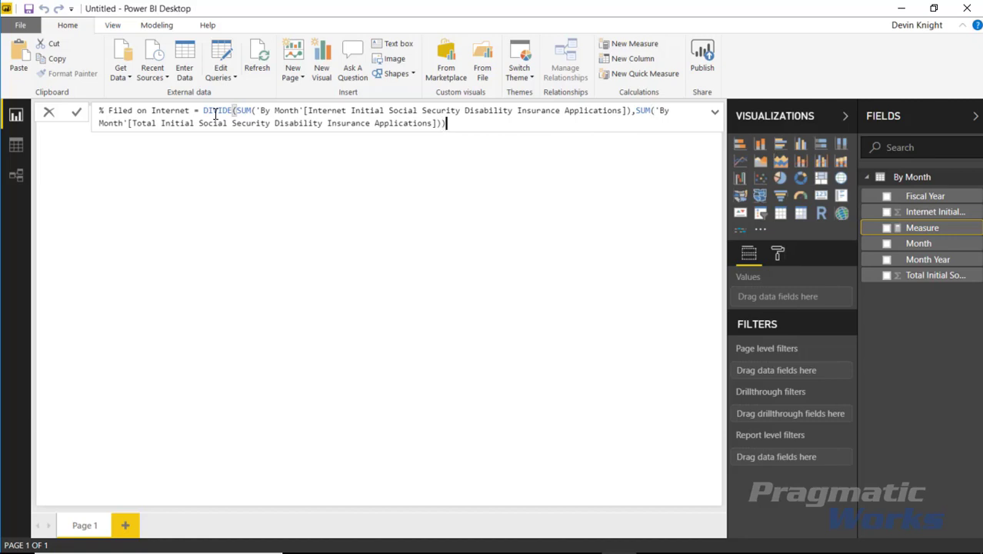
{"action": "key", "text": "Return"}
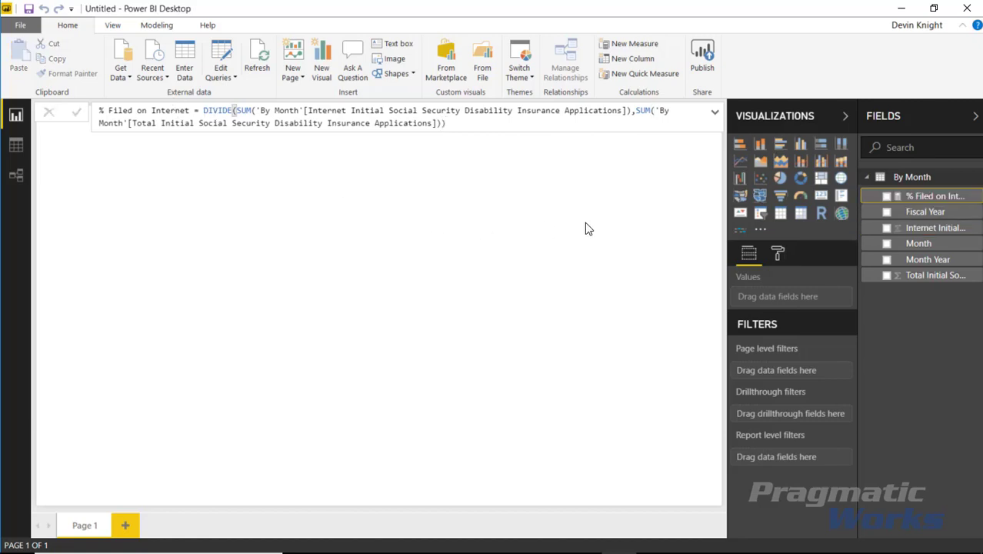
Step: Format the % Filed on Internet measure as Percentage
{"action": "left_click", "coordinate": [304, 111]}
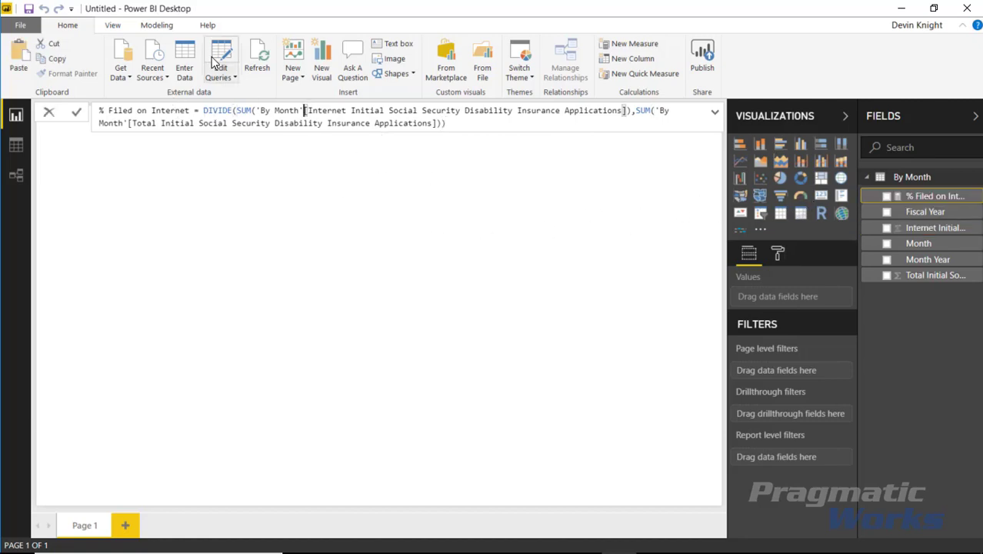
{"action": "left_click", "coordinate": [156, 24]}
{"action": "left_click", "coordinate": [272, 59]}
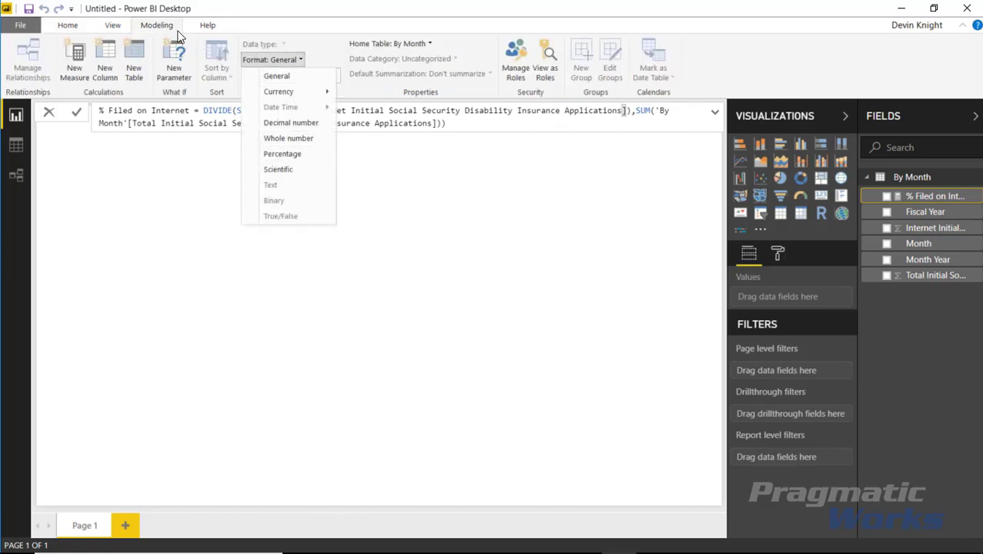
{"action": "left_click", "coordinate": [285, 153]}
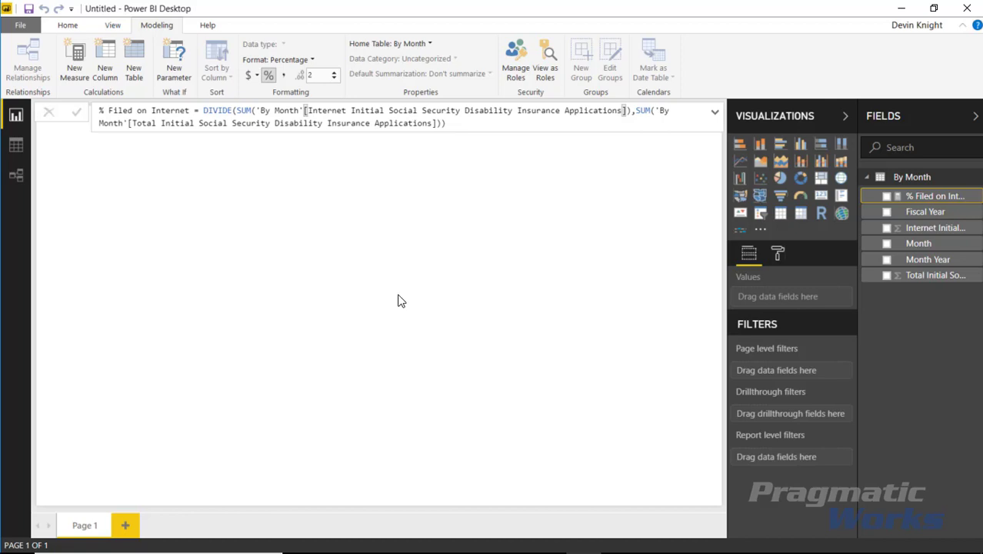
Step: Add an Enlighten Data Story visual to the blank report page and move it down along the page's left edge
{"action": "left_click", "coordinate": [819, 283]}
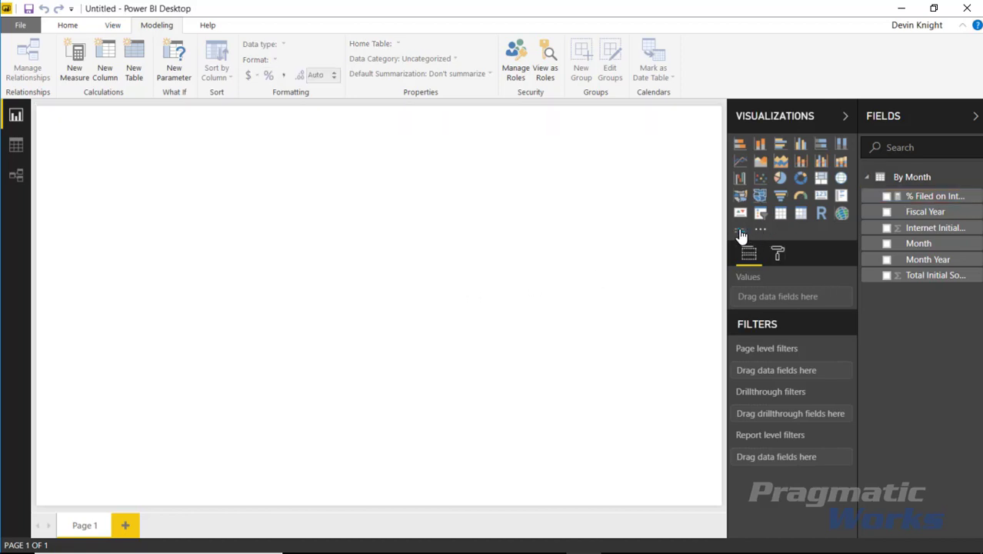
{"action": "left_click", "coordinate": [741, 233]}
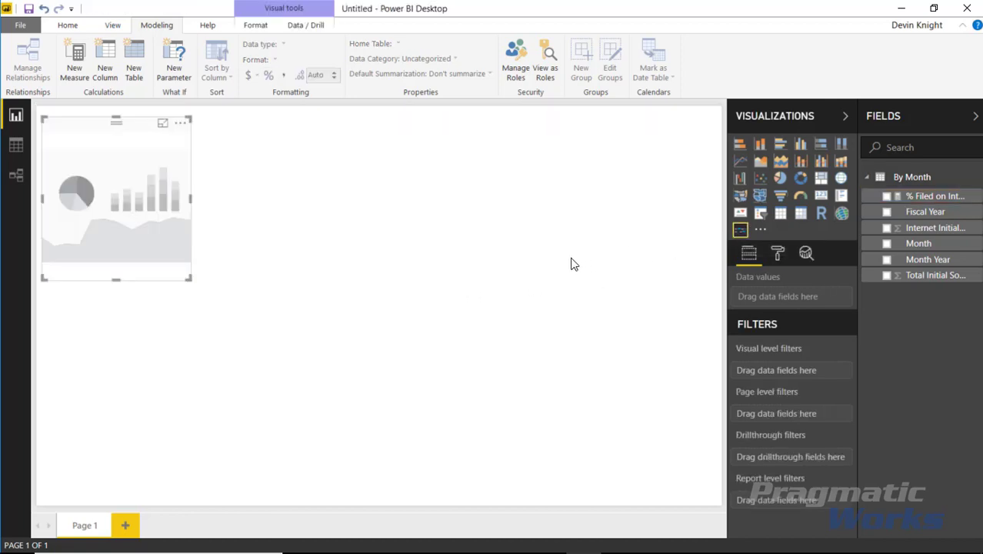
{"action": "left_click_drag", "start_coordinate": [127, 154], "coordinate": [123, 247]}
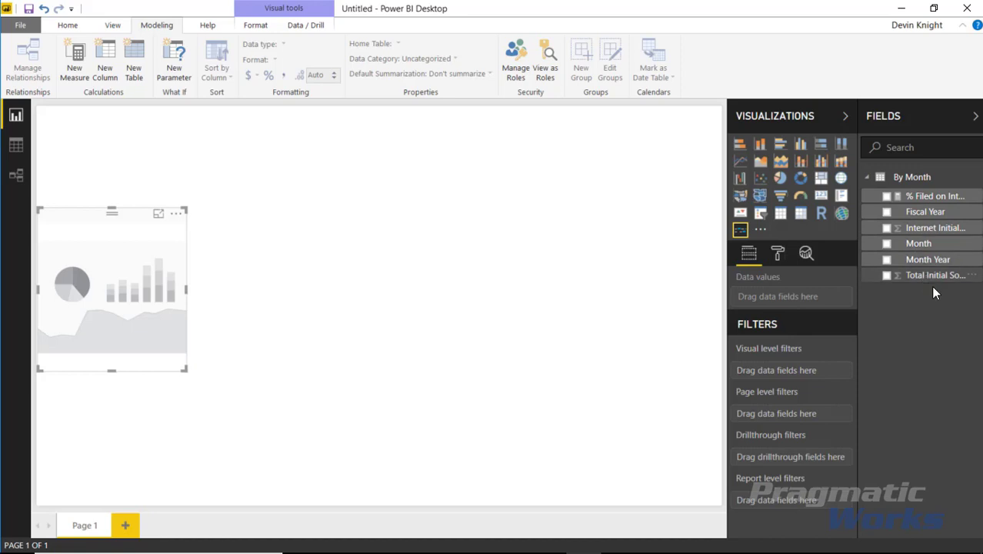
Step: Add the total applications, internet applications and % Filed on Internet fields to the visual in that order, and widen it to about two-thirds of the page
{"action": "left_click", "coordinate": [886, 276]}
{"action": "left_click", "coordinate": [886, 228]}
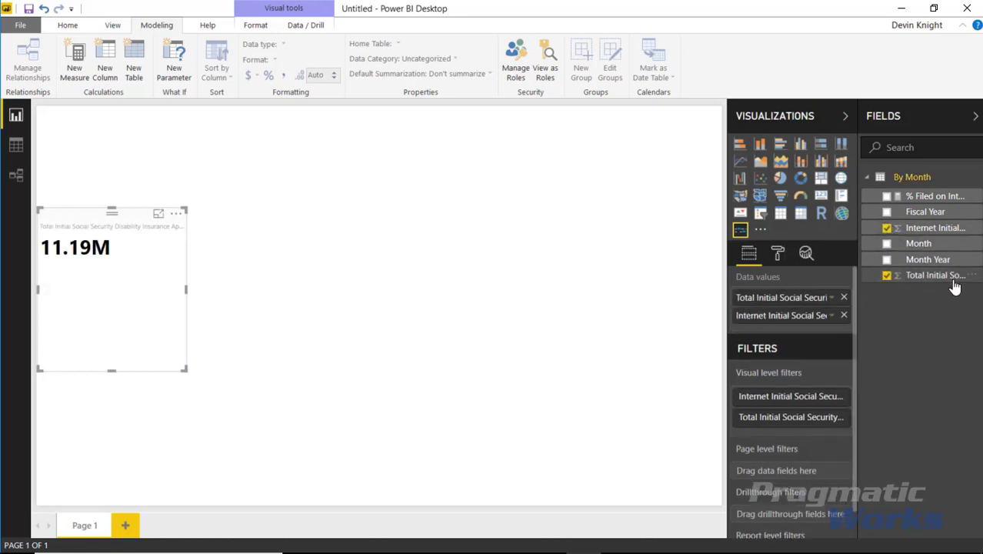
{"action": "left_click", "coordinate": [887, 196]}
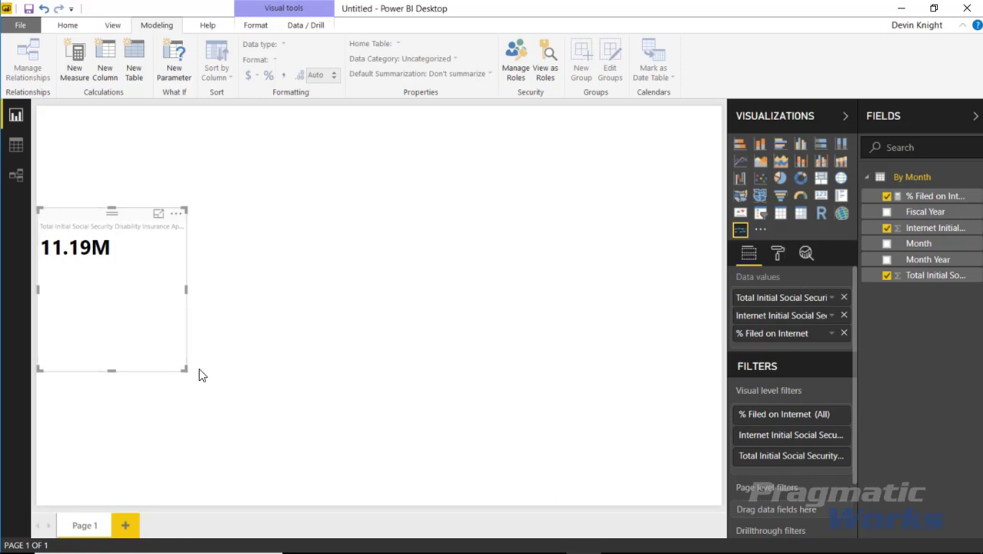
{"action": "left_click_drag", "start_coordinate": [186, 368], "coordinate": [512, 383]}
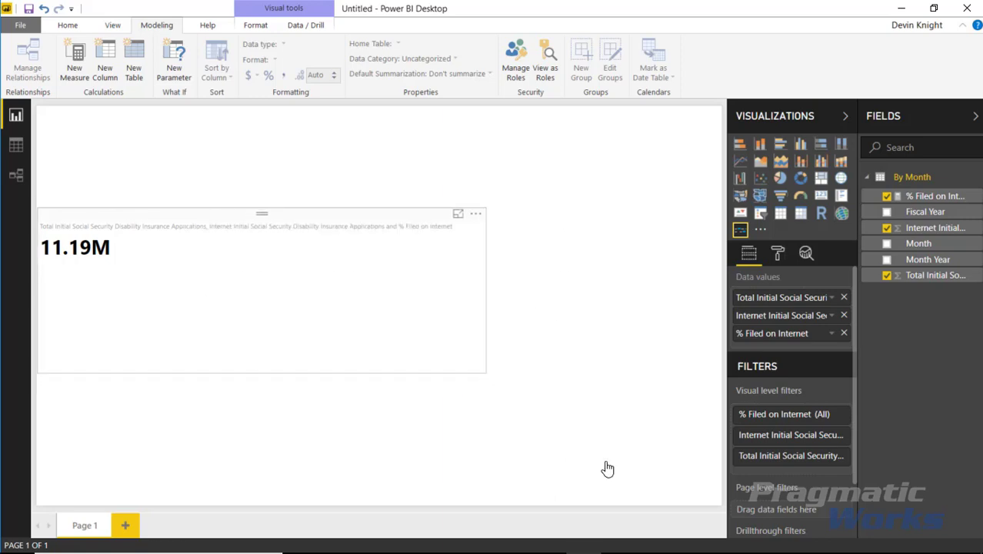
Step: Fill the visual's story text with the placeholder wording "# blah blah # blah blah #"
{"action": "left_click", "coordinate": [778, 258]}
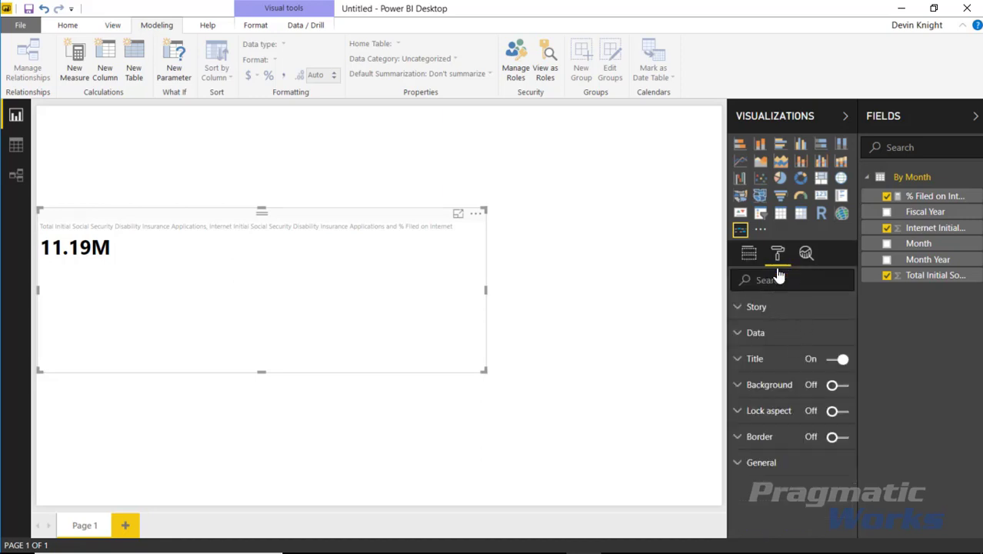
{"action": "left_click", "coordinate": [738, 308]}
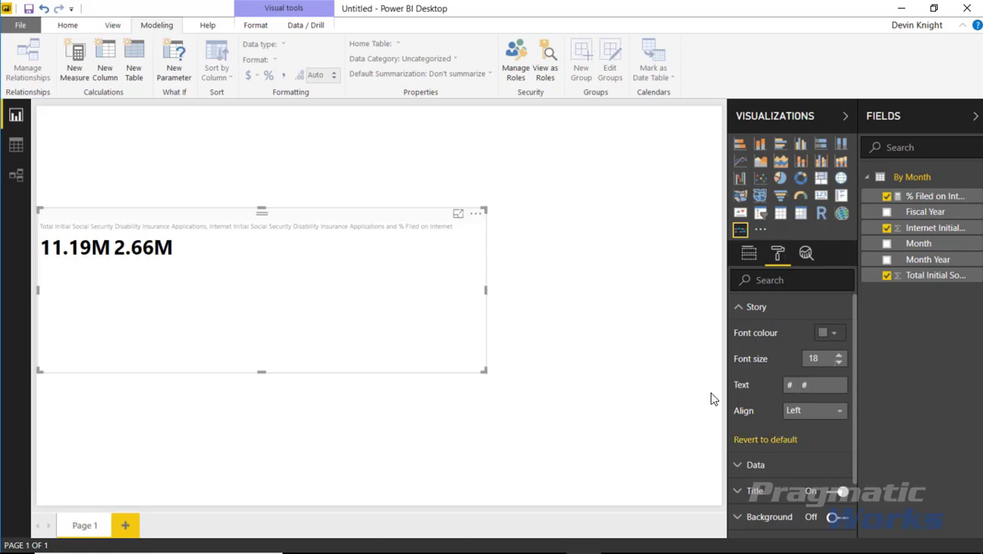
{"action": "left_click", "coordinate": [749, 254]}
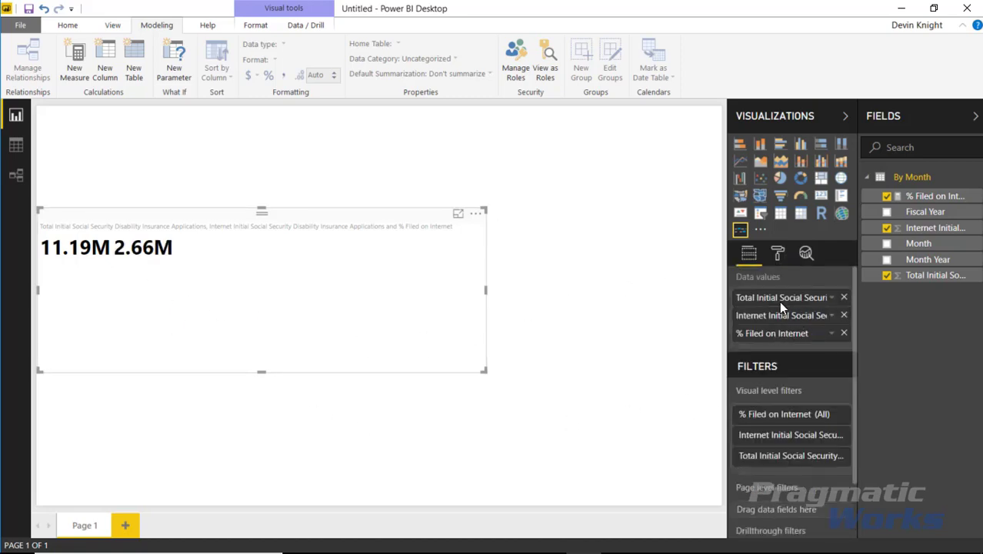
{"action": "left_click", "coordinate": [777, 254]}
{"action": "left_click", "coordinate": [747, 310]}
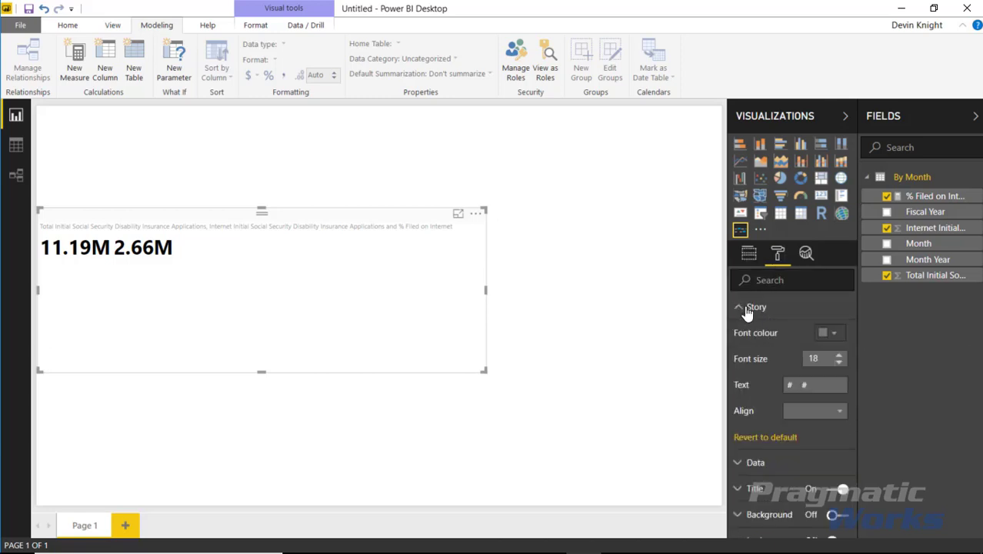
{"action": "type", "text": "blah blah"}
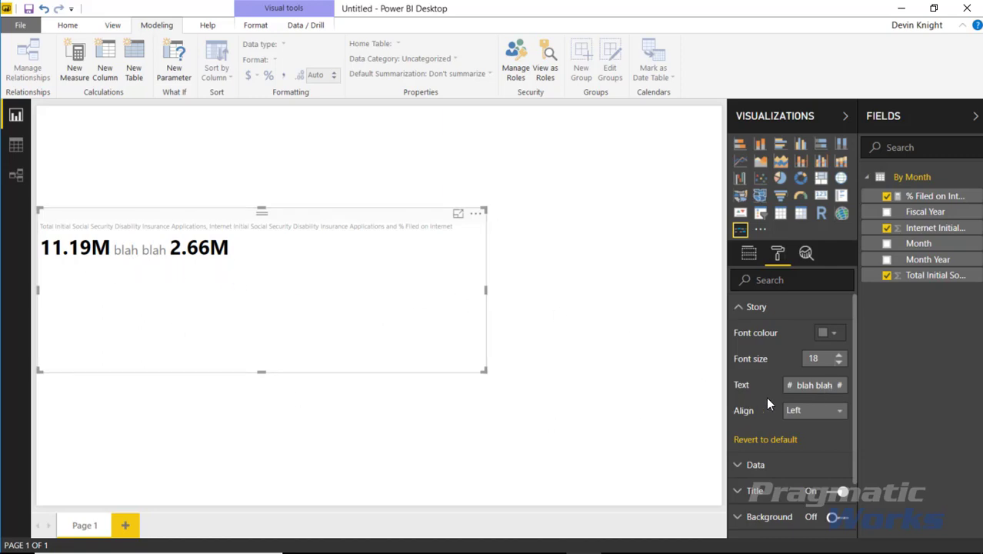
{"action": "type", "text": "blah blah #"}
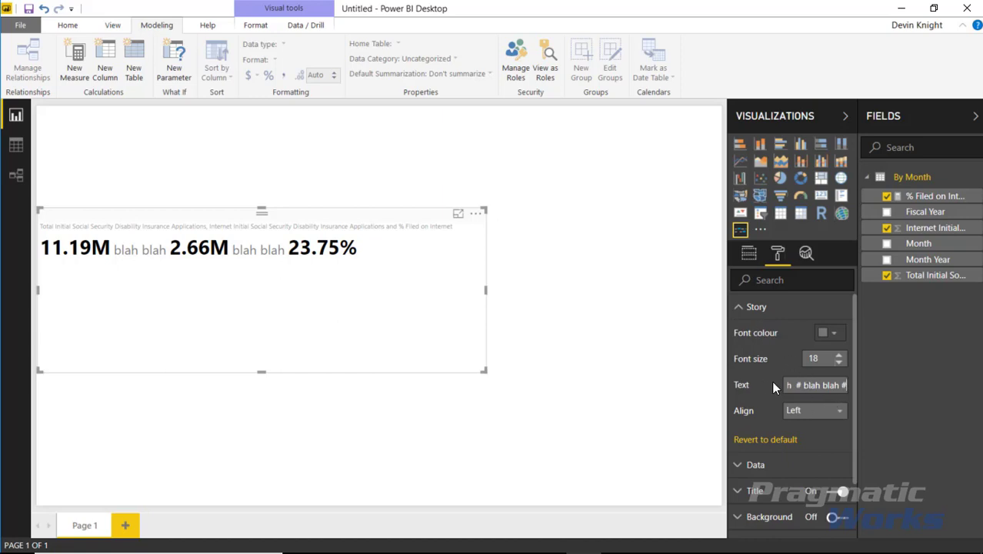
Step: Clear the visual's data replacement character and enter # again
{"action": "left_click", "coordinate": [748, 307]}
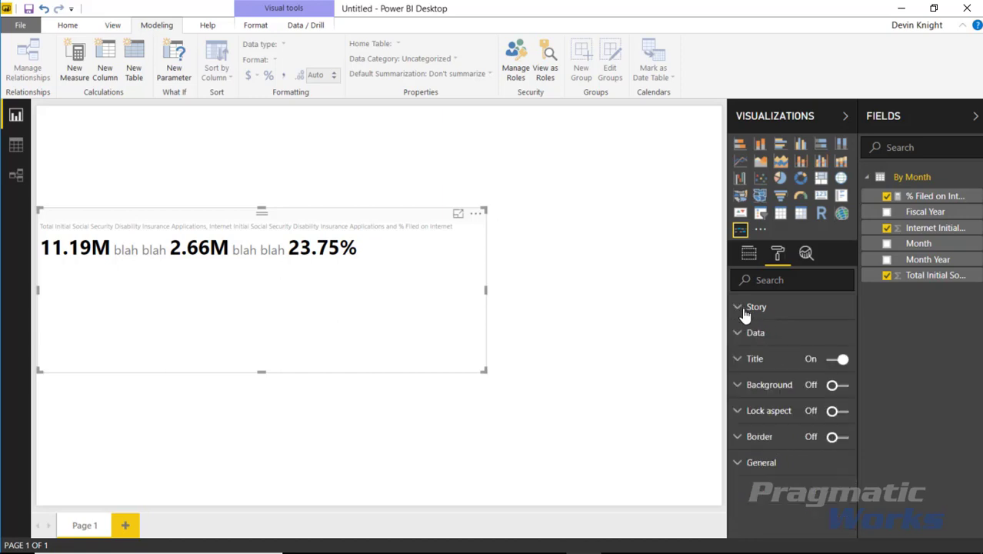
{"action": "left_click", "coordinate": [770, 333]}
{"action": "left_click", "coordinate": [799, 361]}
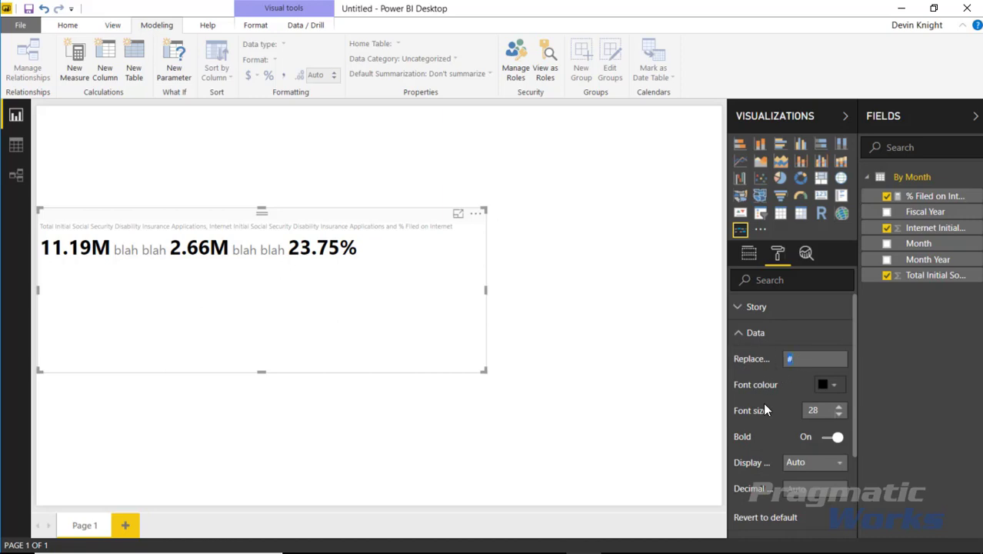
{"action": "key", "text": "BackSpace"}
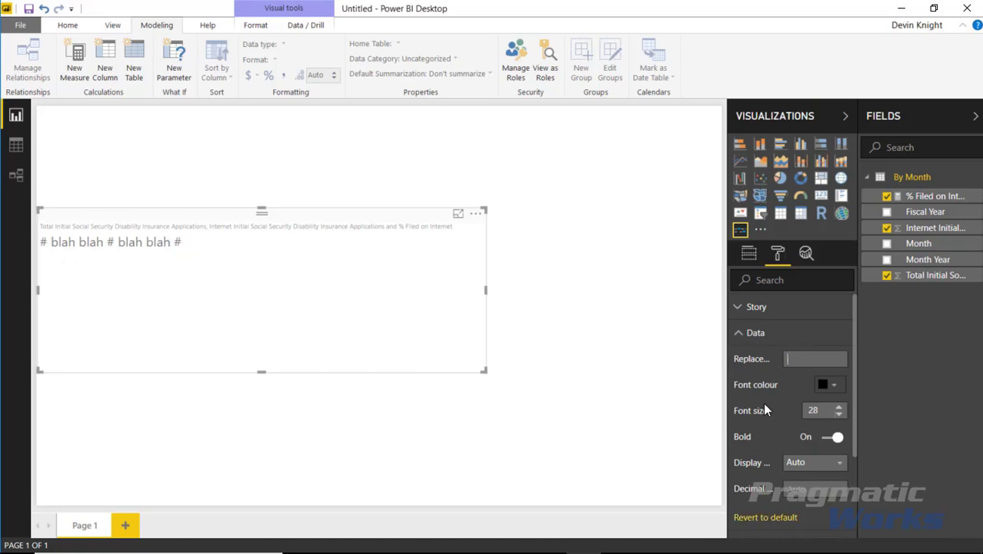
{"action": "type", "text": "#&"}
{"action": "key", "text": "BackSpace"}
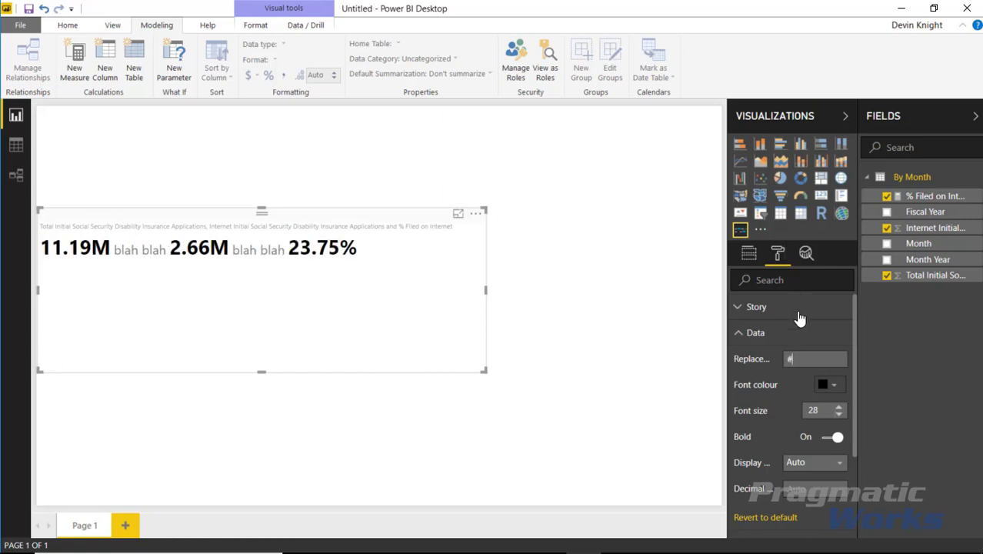
{"action": "left_click", "coordinate": [741, 332]}
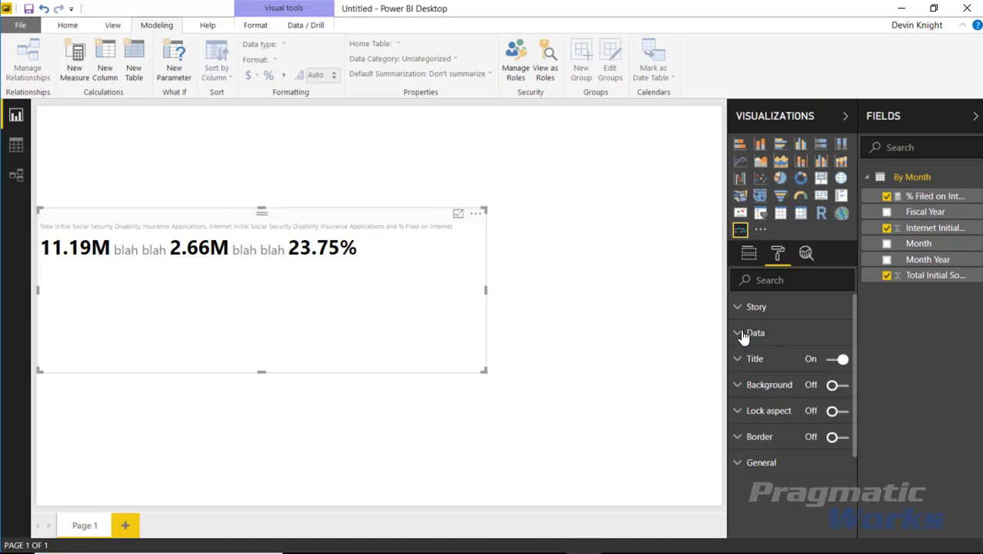
Step: Replace the story text with "A total of # initial Social Security Disability applications"
{"action": "left_click", "coordinate": [738, 307]}
{"action": "left_click", "coordinate": [806, 389]}
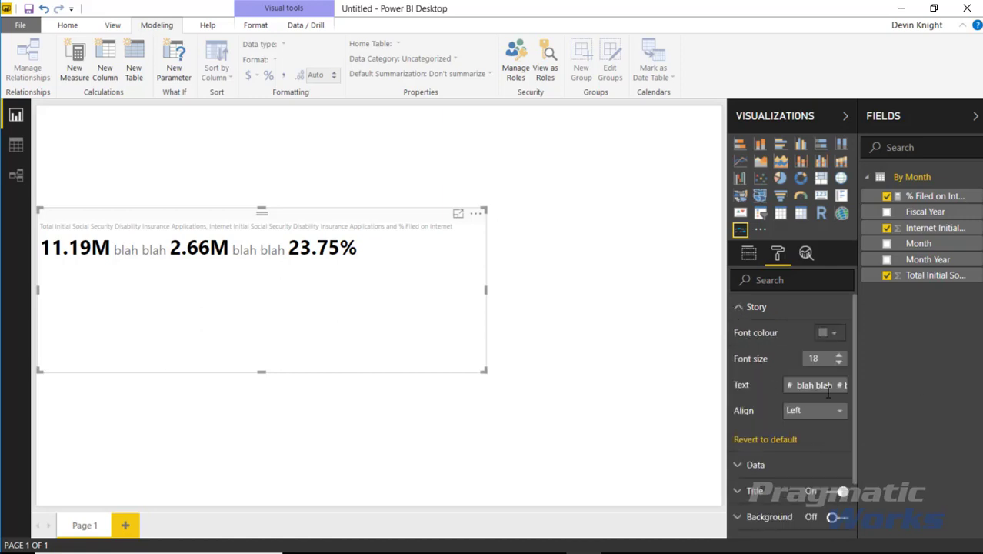
{"action": "key", "text": "Delete"}
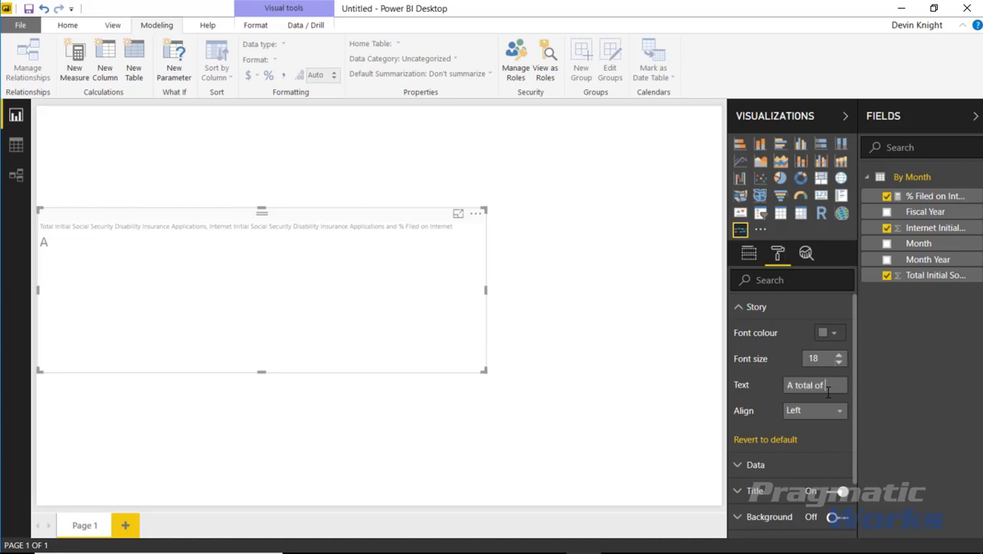
{"action": "type", "text": "#"}
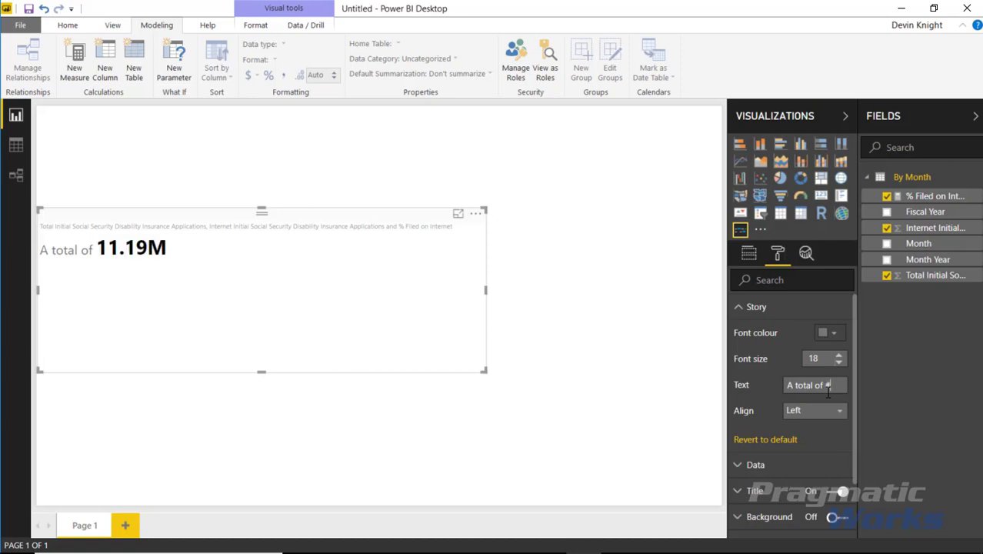
{"action": "type", "text": " initial Social"}
{"action": "type", "text": " Security D"}
{"action": "type", "text": "isability app"}
{"action": "key", "text": "BackSpace"}
{"action": "type", "text": "p"}
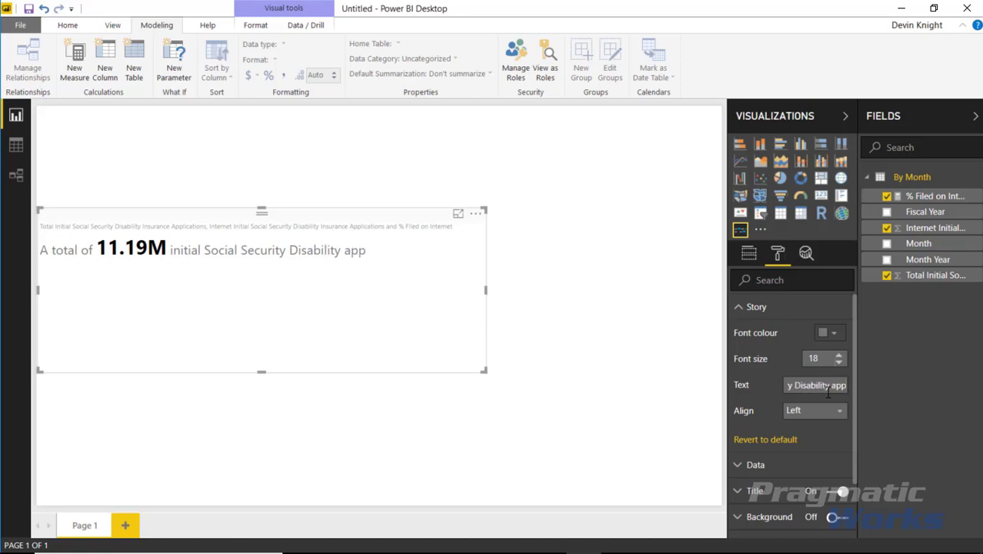
{"action": "type", "text": "lications"}
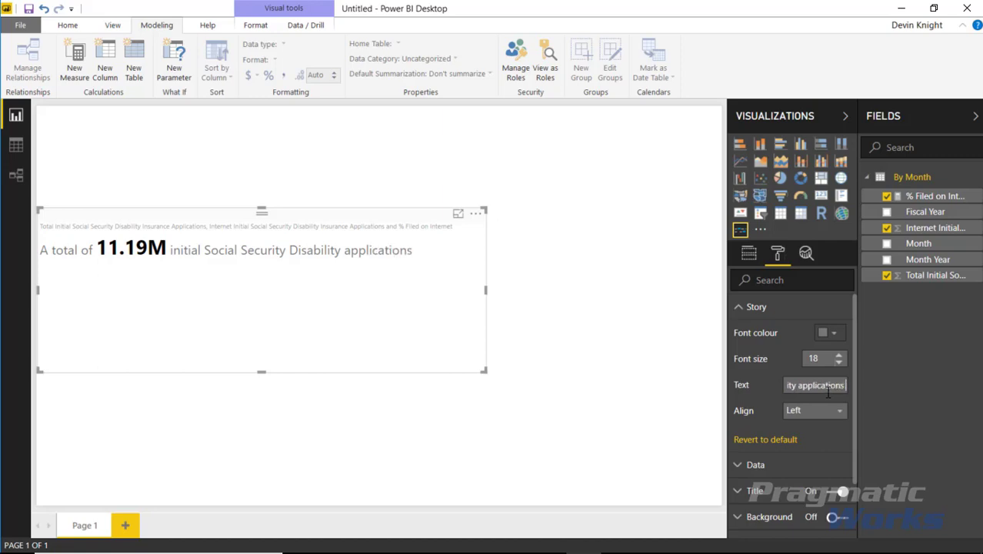
Step: Continue the story text with "were filed of which # were filed on the internet. Make up #."
{"action": "type", "text": " were filed of which #"}
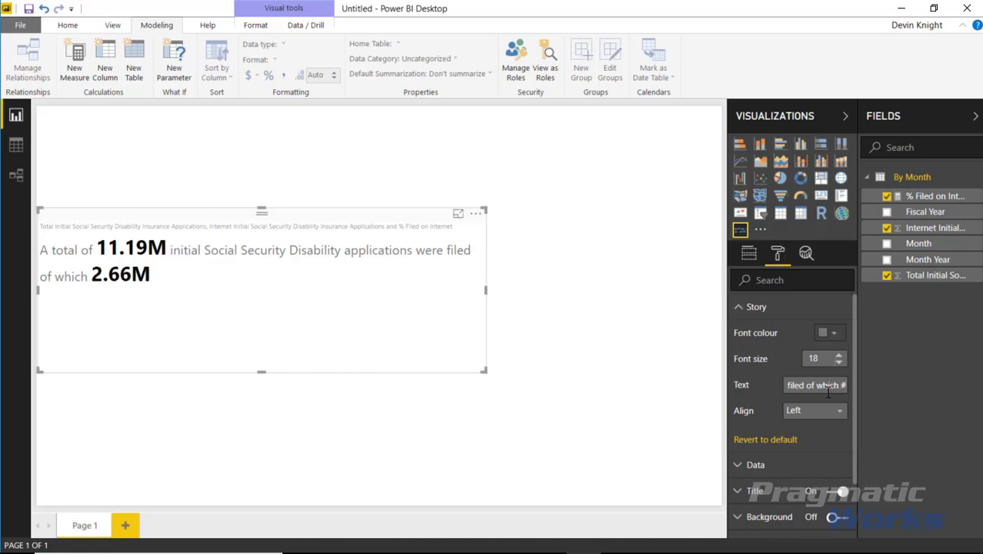
{"action": "type", "text": " were"}
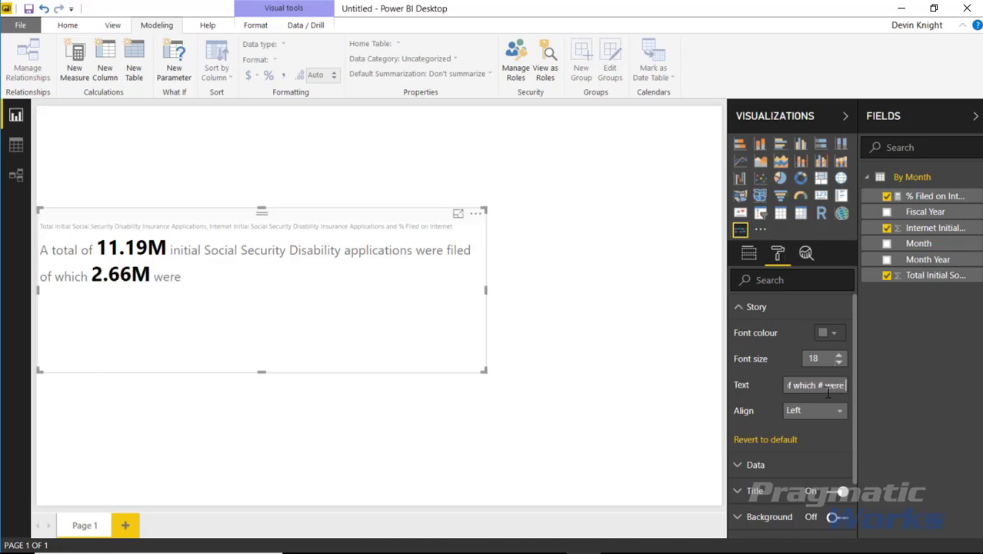
{"action": "type", "text": " filed on the"}
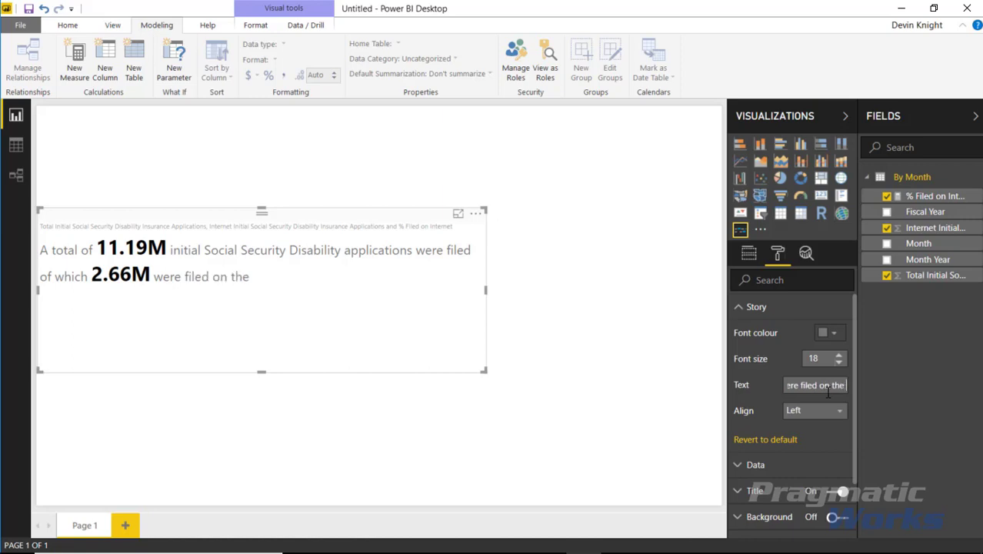
{"action": "type", "text": " internet. Make"}
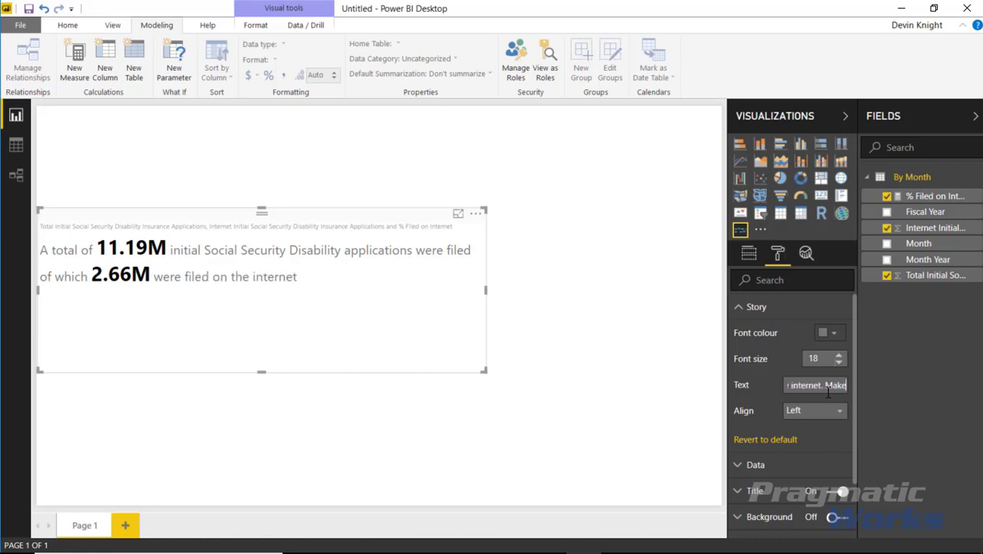
{"action": "type", "text": " up #."}
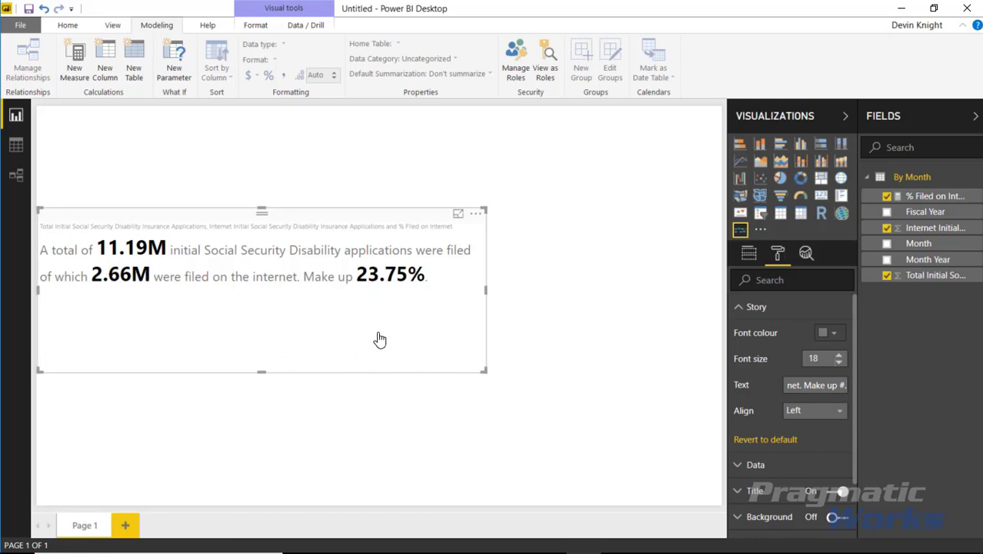
Step: Set the story text's font colour to black and its font size to 20
{"action": "left_click", "coordinate": [830, 332]}
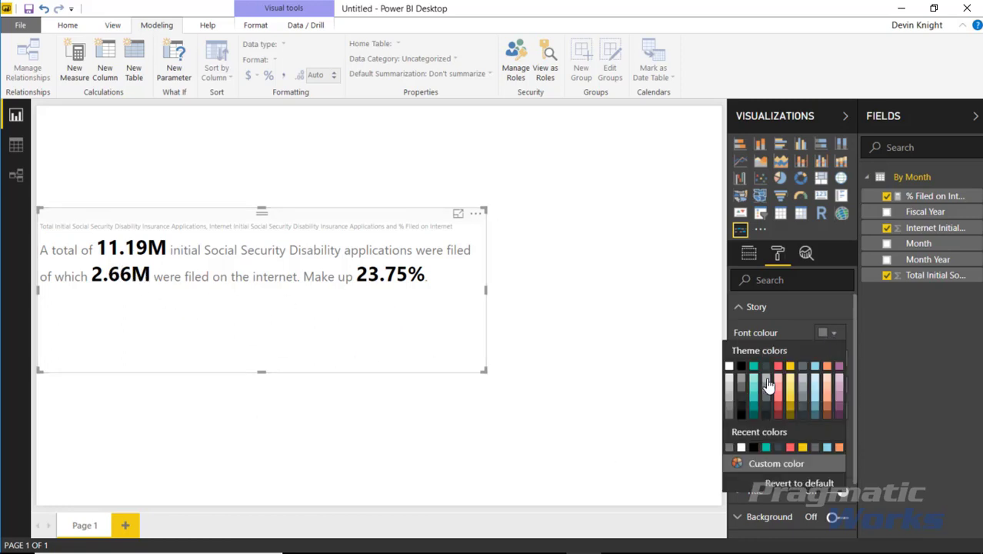
{"action": "left_click", "coordinate": [741, 366]}
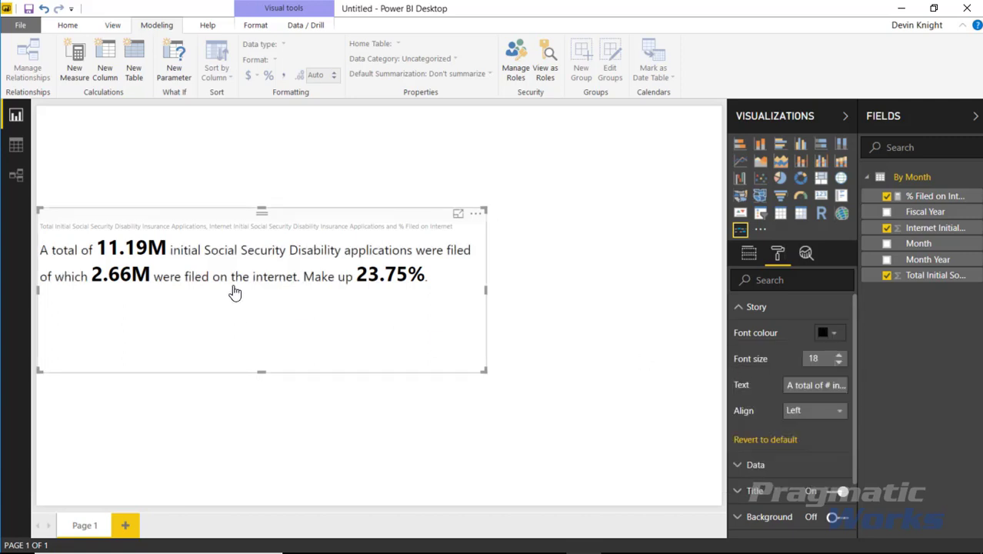
{"action": "left_click", "coordinate": [840, 355]}
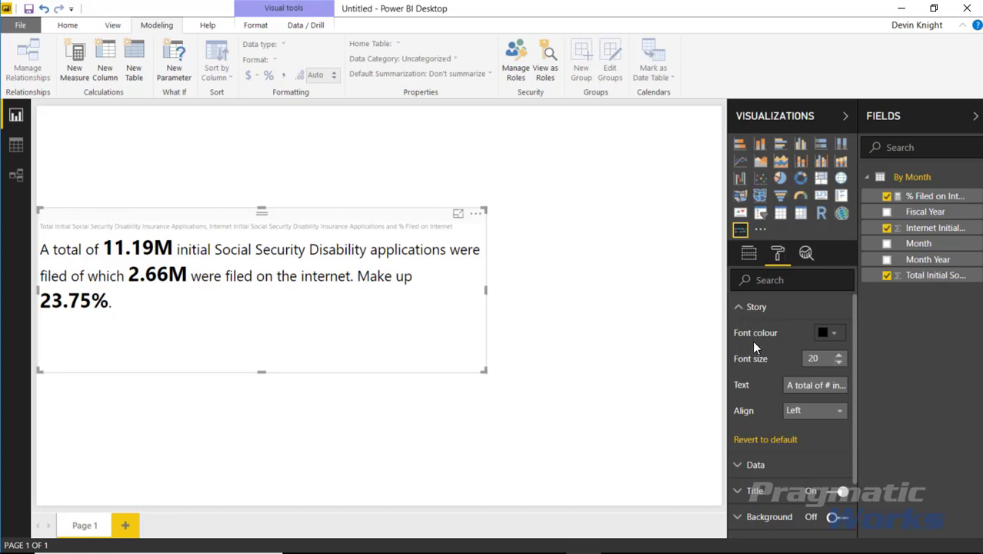
Step: Try Center alignment for the story text and set its alignment to Right
{"action": "left_click", "coordinate": [838, 416]}
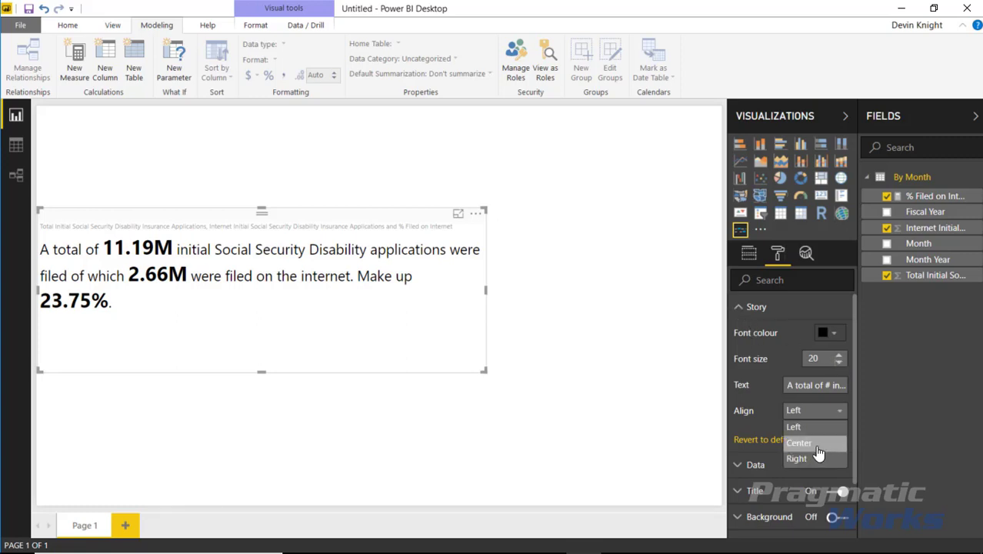
{"action": "left_click", "coordinate": [816, 440]}
{"action": "left_click", "coordinate": [835, 412]}
{"action": "left_click", "coordinate": [823, 457]}
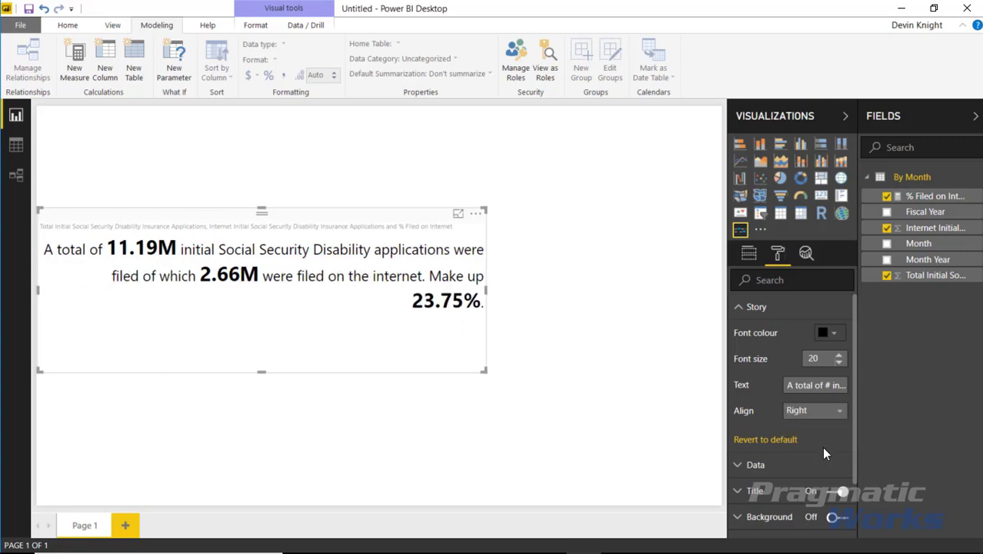
Step: Set the story text's alignment to Left and widen the visual slightly so the story fits on two lines
{"action": "left_click", "coordinate": [833, 414]}
{"action": "left_click", "coordinate": [795, 426]}
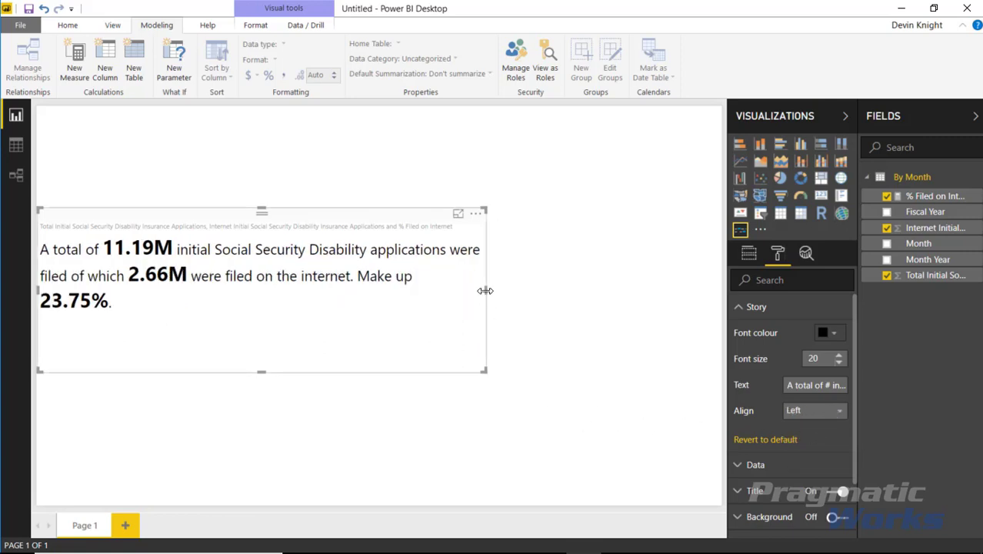
{"action": "left_click_drag", "start_coordinate": [485, 293], "coordinate": [495, 294]}
Step: Set the font colour of the story's data values to a custom bright red and their font size to 29
{"action": "left_click", "coordinate": [740, 311]}
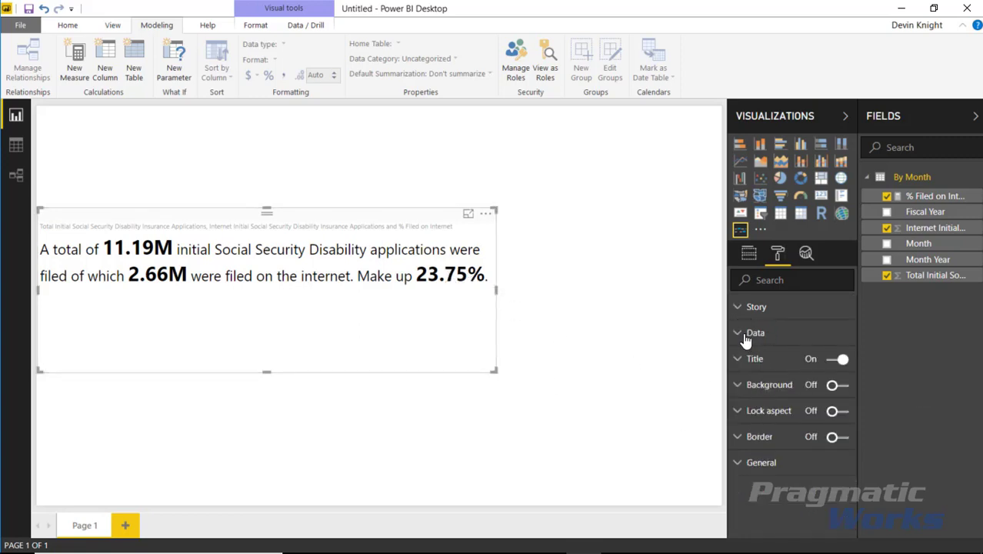
{"action": "left_click", "coordinate": [755, 336]}
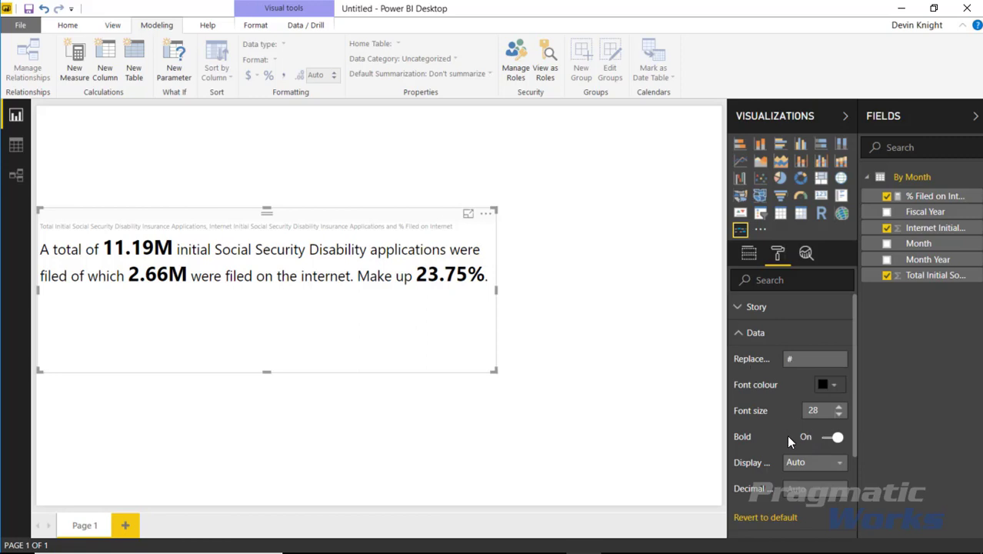
{"action": "left_click", "coordinate": [827, 385]}
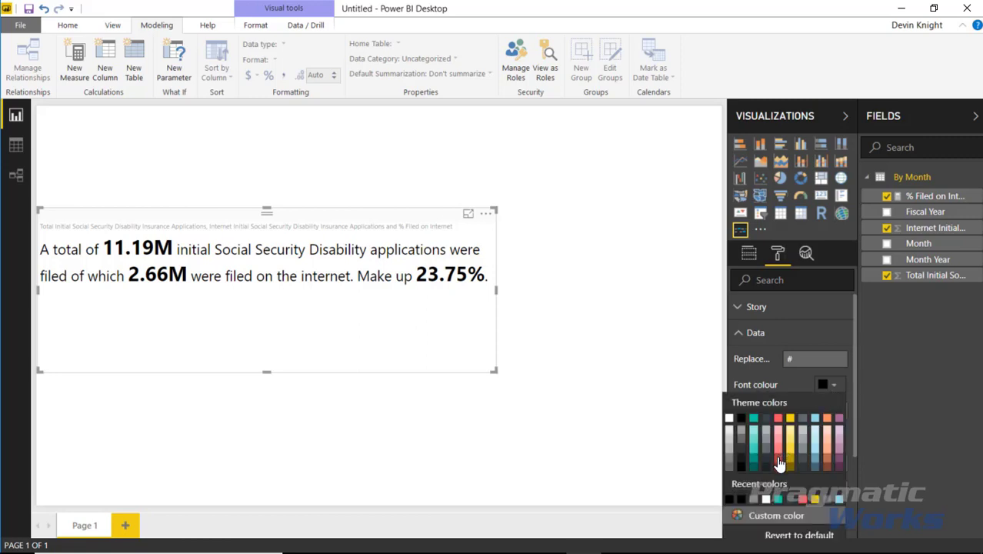
{"action": "left_click", "coordinate": [777, 428]}
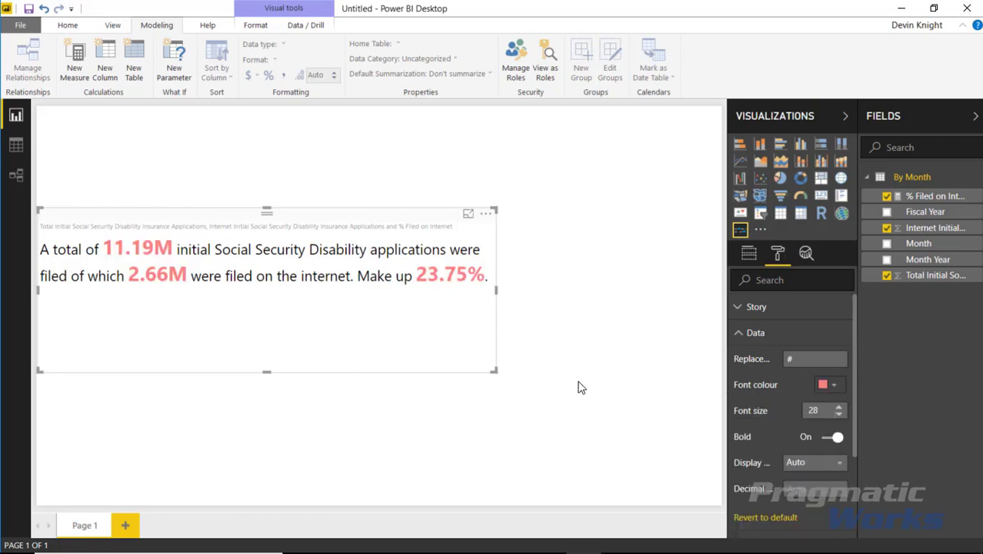
{"action": "left_click", "coordinate": [829, 385]}
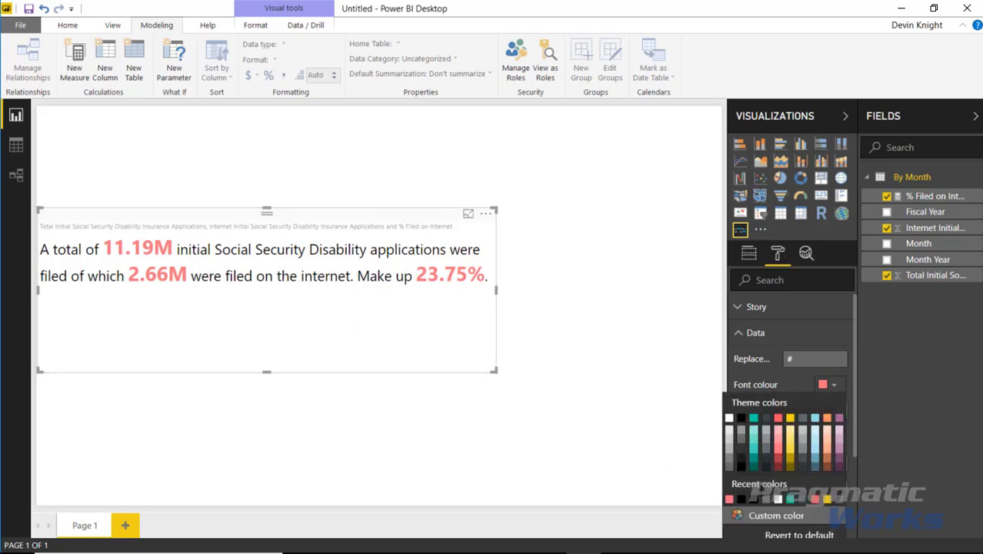
{"action": "left_click", "coordinate": [747, 516]}
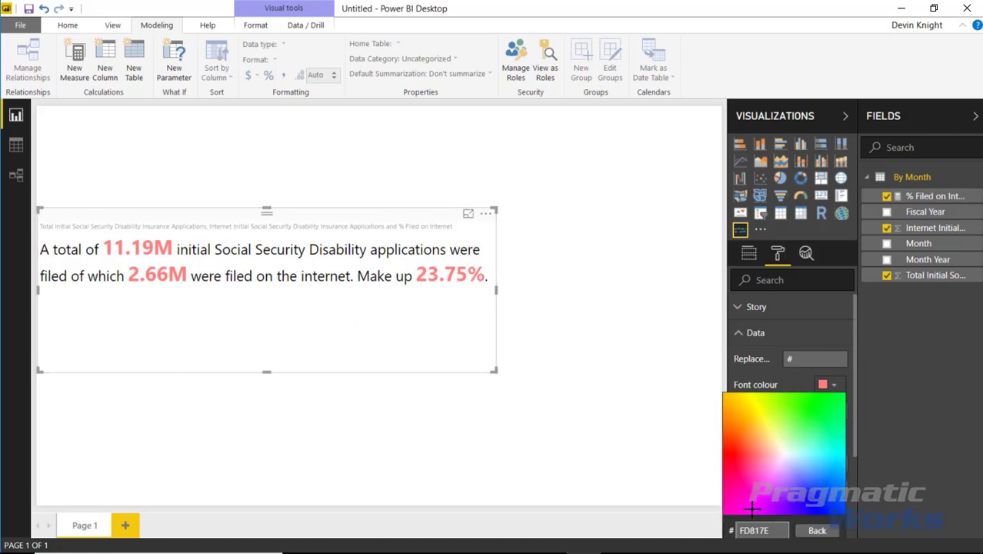
{"action": "left_click", "coordinate": [728, 447]}
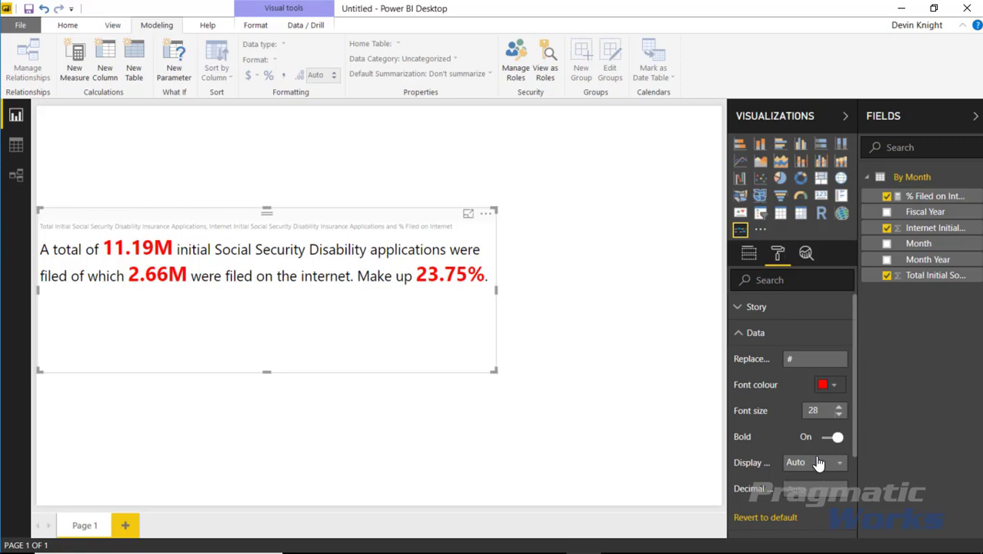
{"action": "left_click", "coordinate": [838, 407]}
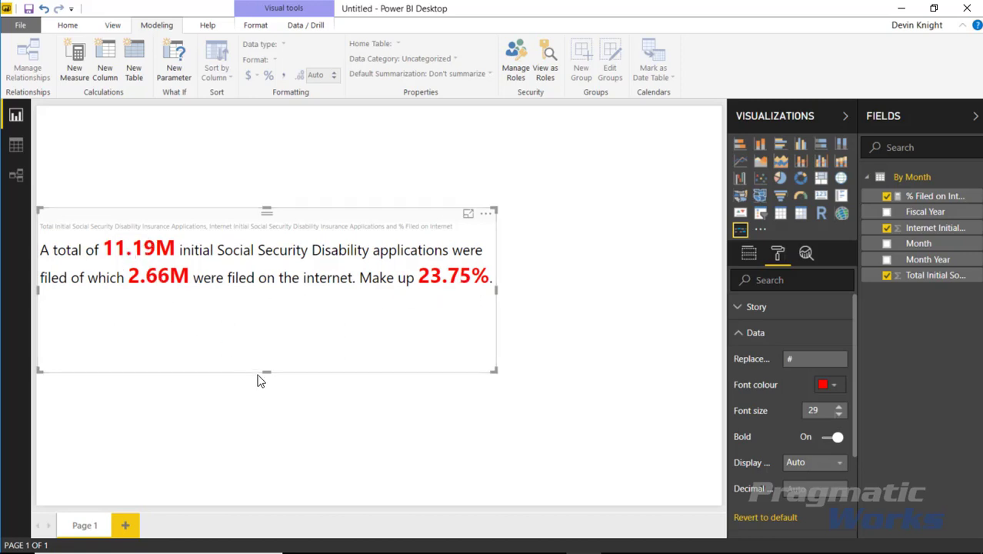
Step: Shorten the story visual to just below its text and turn its title off
{"action": "left_click_drag", "start_coordinate": [264, 370], "coordinate": [243, 312]}
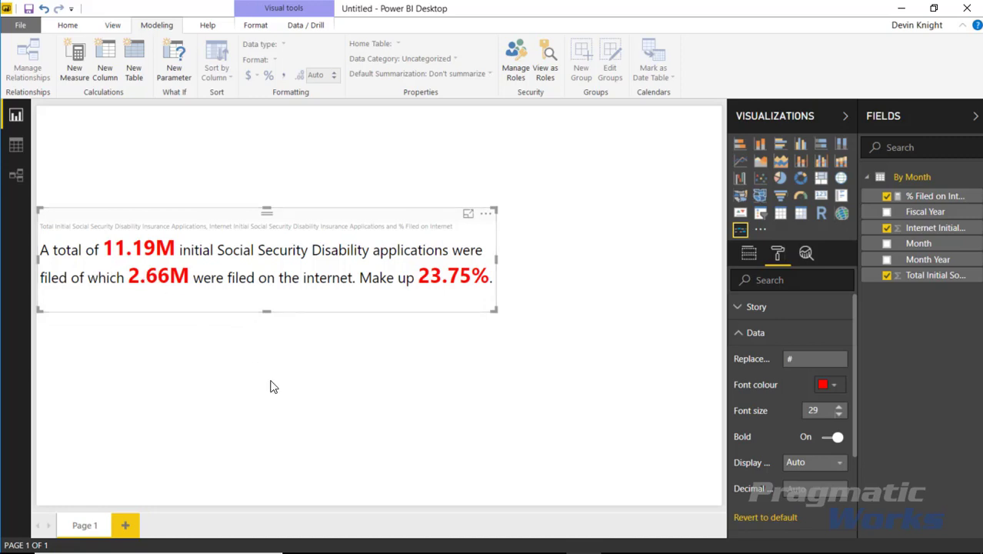
{"action": "left_click", "coordinate": [738, 333]}
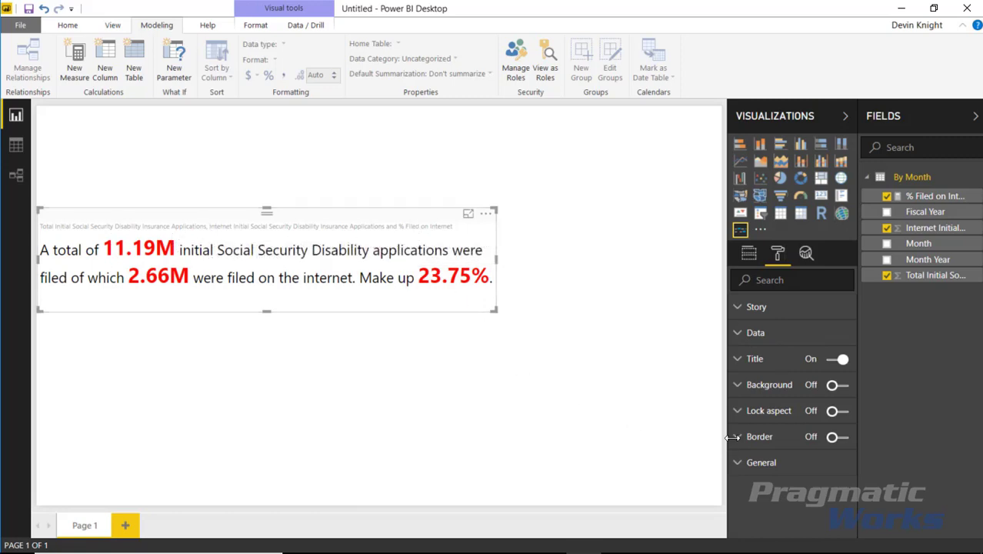
{"action": "left_click", "coordinate": [836, 360]}
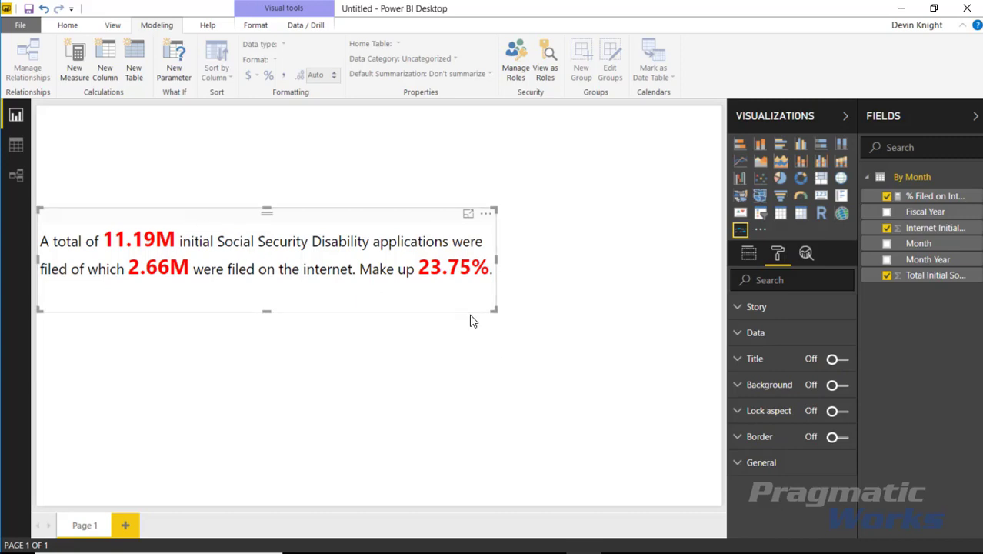
{"action": "left_click", "coordinate": [624, 239]}
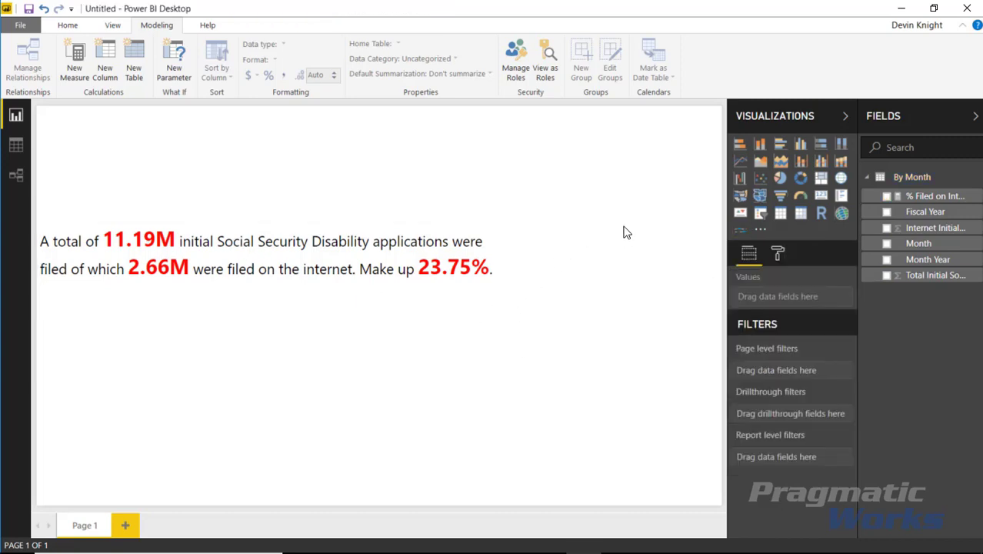
Step: Add a Month Year slicer and fit it as a narrow box in the page's upper-right corner
{"action": "left_click", "coordinate": [760, 214]}
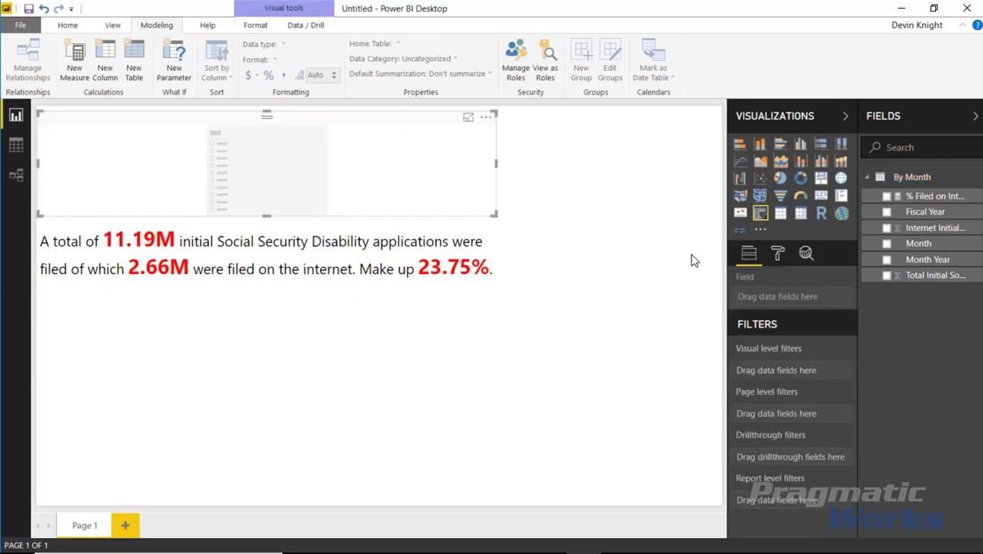
{"action": "left_click", "coordinate": [886, 259]}
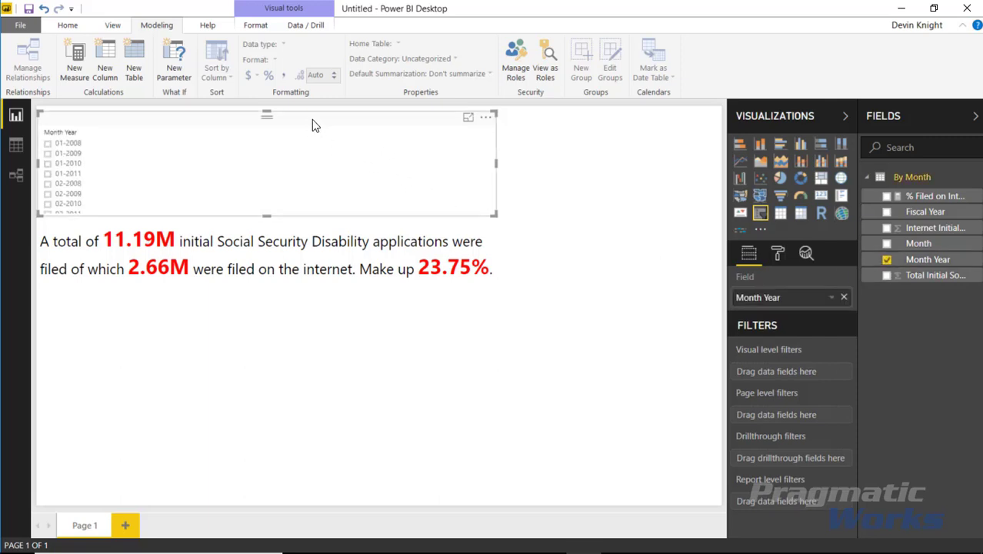
{"action": "left_click_drag", "start_coordinate": [386, 154], "coordinate": [605, 123]}
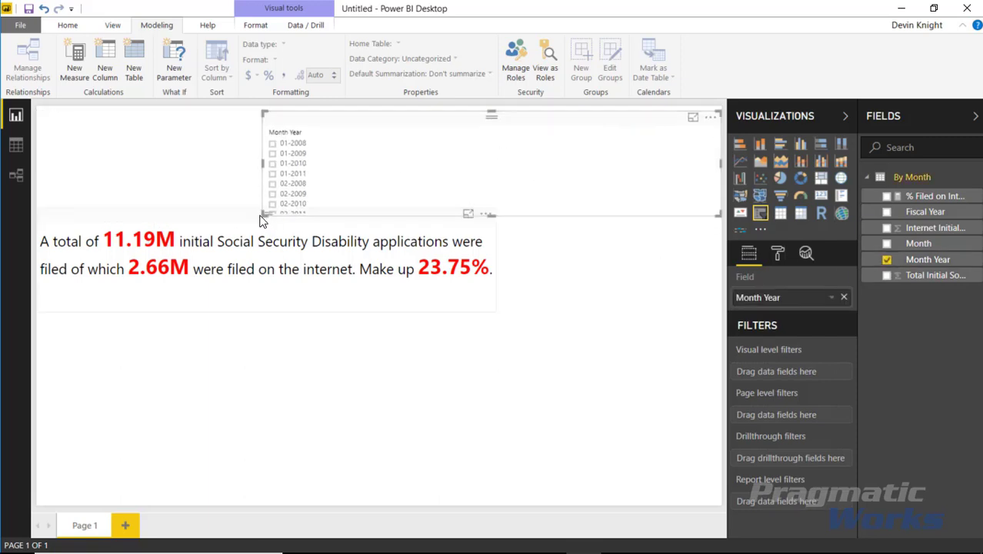
{"action": "left_click_drag", "start_coordinate": [261, 218], "coordinate": [589, 243]}
{"action": "left_click", "coordinate": [590, 251]}
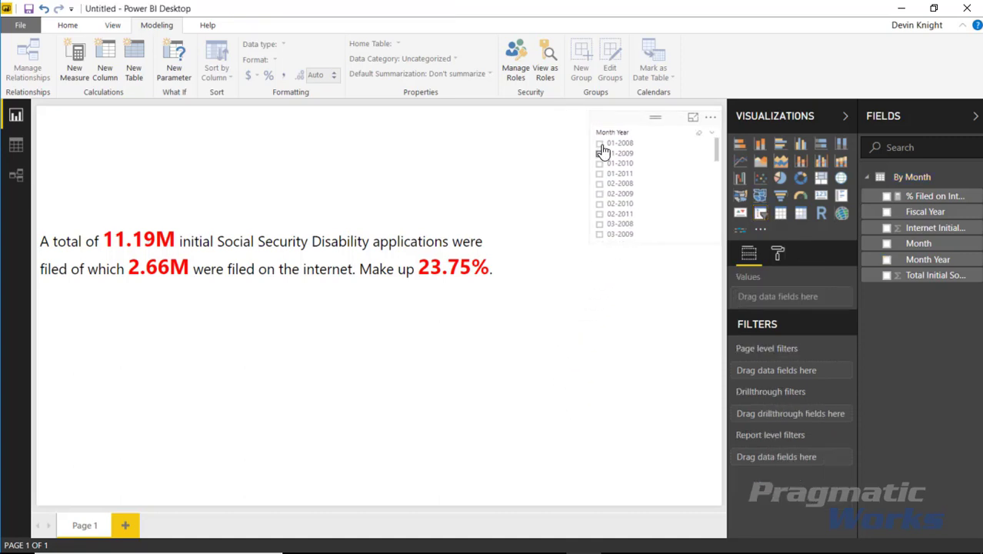
Step: Set the Month Year slicer's item text size to 14 and toggle its header off and back on
{"action": "left_click", "coordinate": [700, 168]}
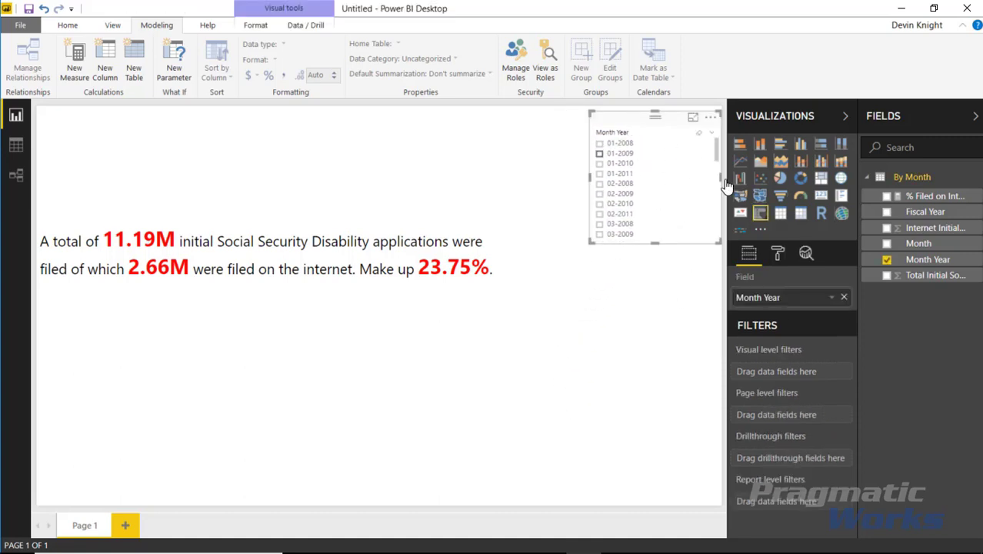
{"action": "left_click", "coordinate": [777, 253]}
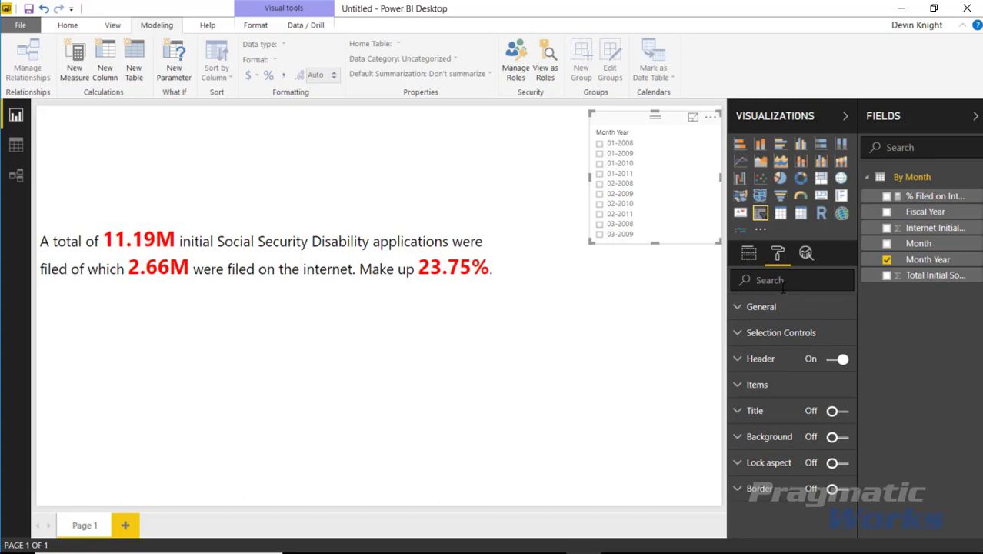
{"action": "left_click", "coordinate": [783, 285]}
{"action": "type", "text": "size"}
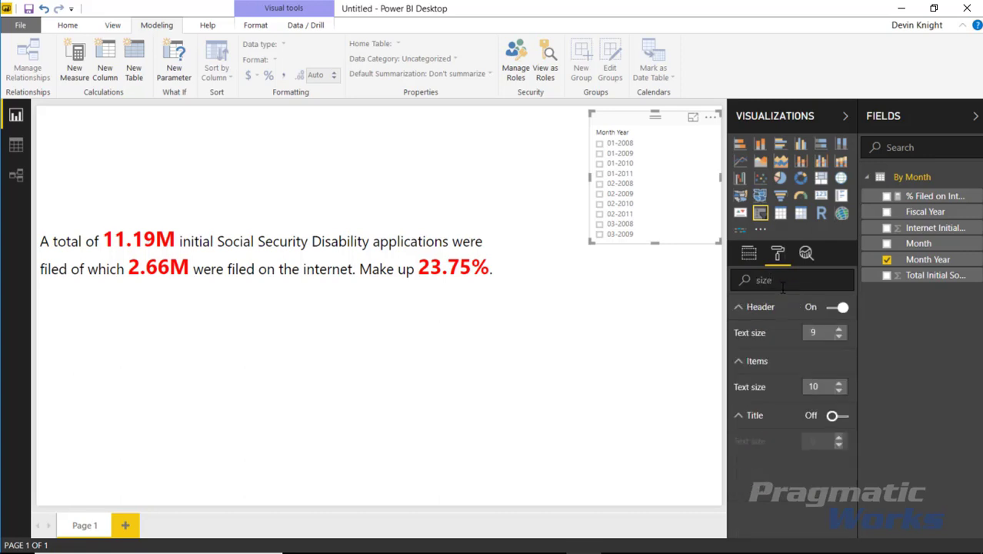
{"action": "left_click", "coordinate": [839, 384]}
{"action": "left_click", "coordinate": [839, 383]}
{"action": "left_click", "coordinate": [839, 384]}
{"action": "left_click", "coordinate": [838, 384]}
{"action": "left_click", "coordinate": [838, 308]}
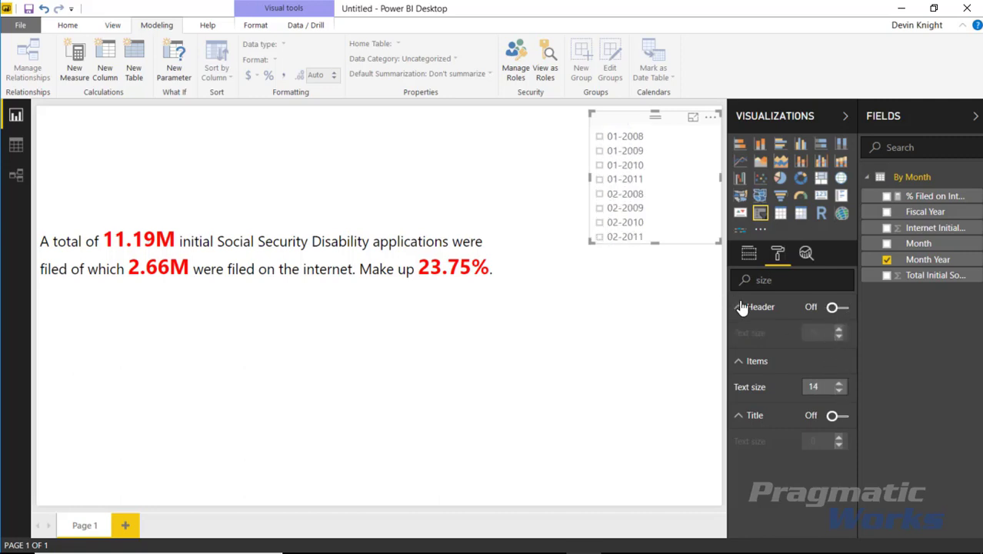
{"action": "left_click", "coordinate": [837, 308]}
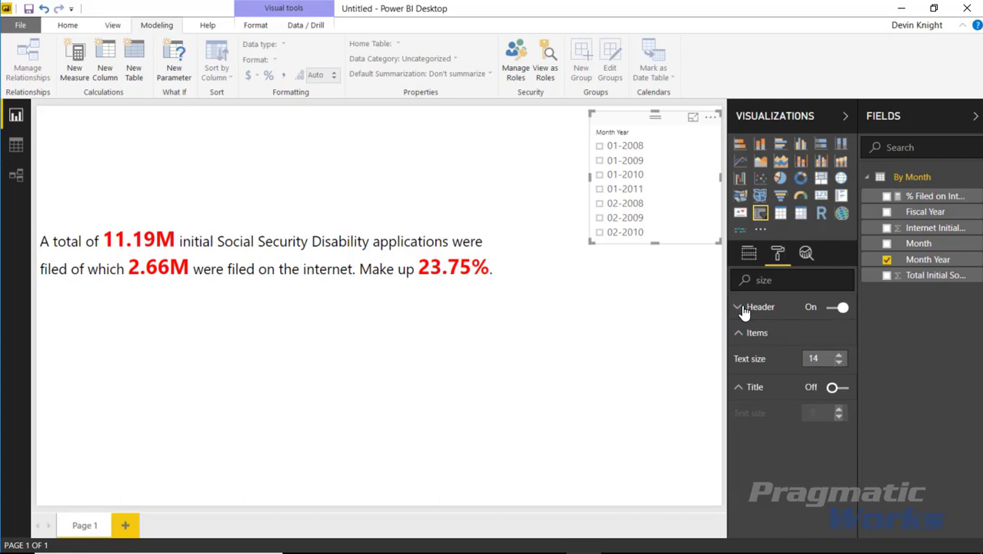
{"action": "left_click", "coordinate": [749, 254]}
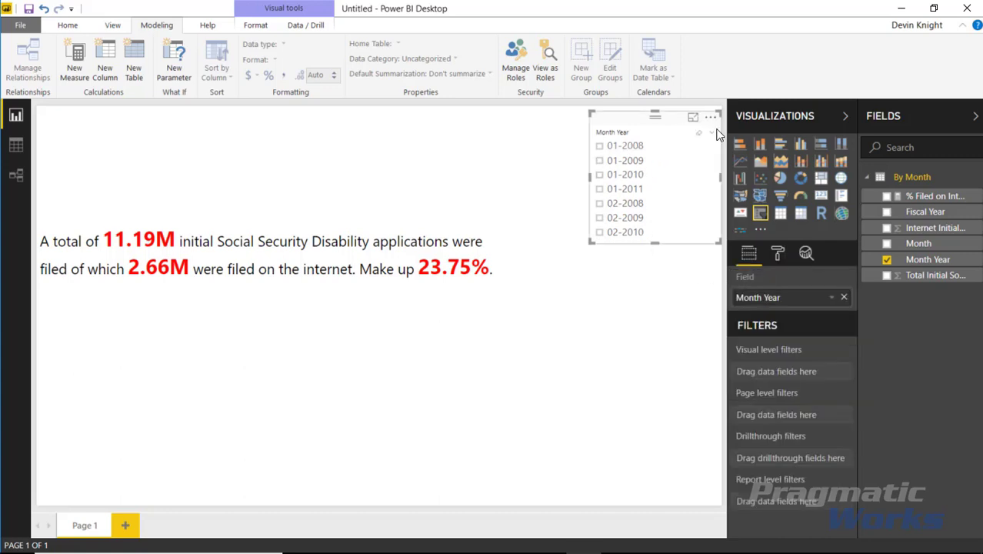
Step: Filter the story by individual months in the slicer, including 02-2008, 02-2009, 02-2010, 01-2011 and 01-2010
{"action": "left_click", "coordinate": [599, 203]}
{"action": "left_click", "coordinate": [599, 218]}
{"action": "left_click", "coordinate": [600, 232]}
{"action": "left_click", "coordinate": [599, 203]}
{"action": "left_click", "coordinate": [599, 189]}
{"action": "left_click", "coordinate": [599, 175]}
Step: Lengthen the slicer downward and filter the story by months further down the list, such as 06-2008, 06-2010 and 06-2011
{"action": "left_click_drag", "start_coordinate": [654, 244], "coordinate": [651, 386]}
{"action": "left_click", "coordinate": [599, 289]}
{"action": "scroll", "coordinate": [597, 350], "scroll_direction": "down", "scroll_amount": 3}
{"action": "left_click", "coordinate": [599, 327]}
{"action": "left_click", "coordinate": [600, 356]}
{"action": "left_click", "coordinate": [599, 369]}
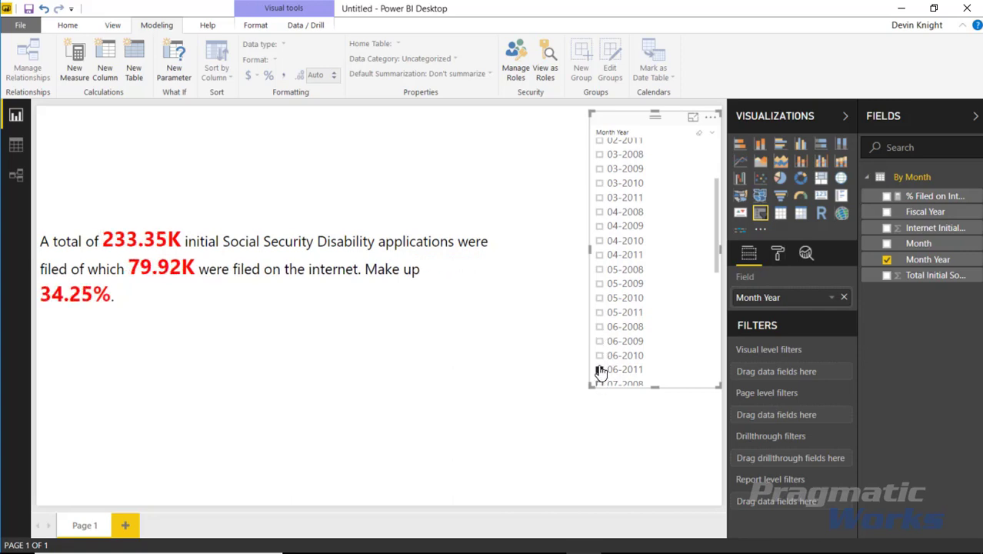
Step: Filter the story by 05-2010 and 05-2008, and clear the month selection
{"action": "left_click", "coordinate": [600, 298]}
{"action": "left_click", "coordinate": [599, 269]}
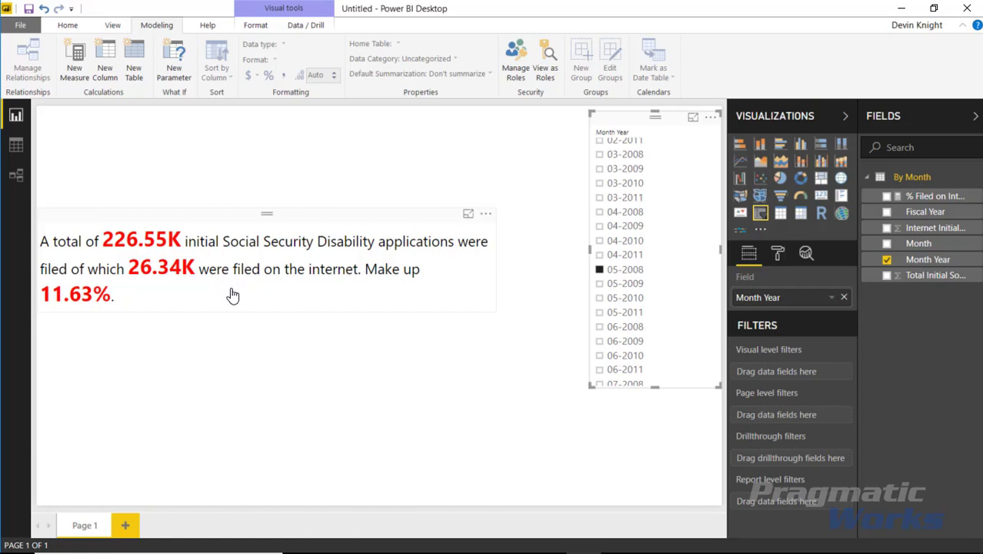
{"action": "left_click", "coordinate": [624, 269]}
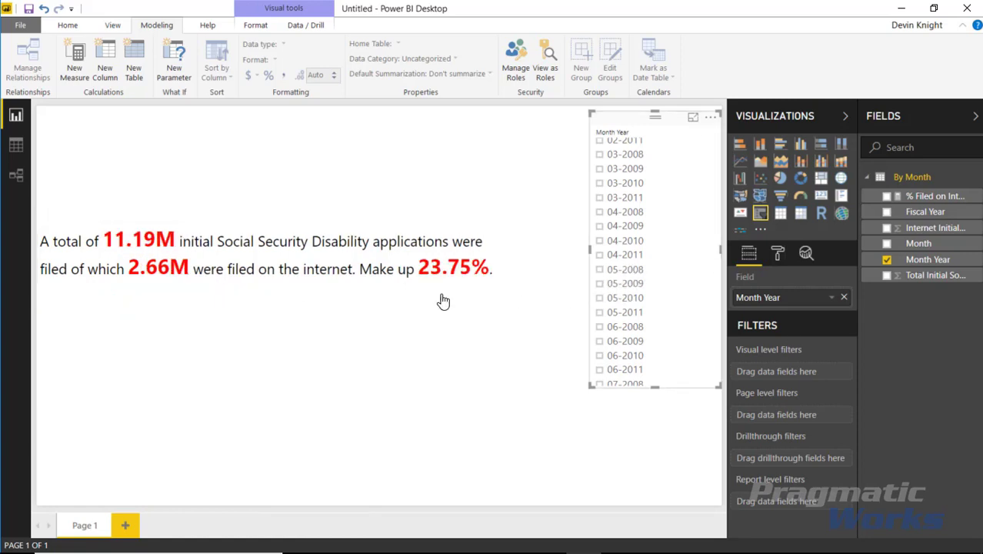
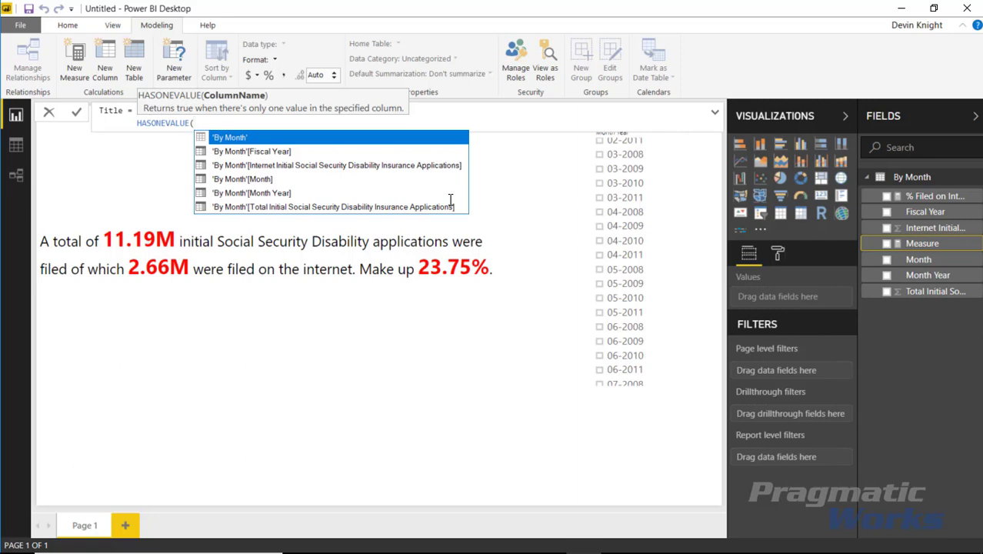
Step: Complete the Title measure's HASONEVALUE test with 'By Month'[Month Year], close the IF function and commit the formula
{"action": "key", "text": "Down"}
{"action": "key", "text": "Down"}
{"action": "key", "text": "Down"}
{"action": "key", "text": "Down"}
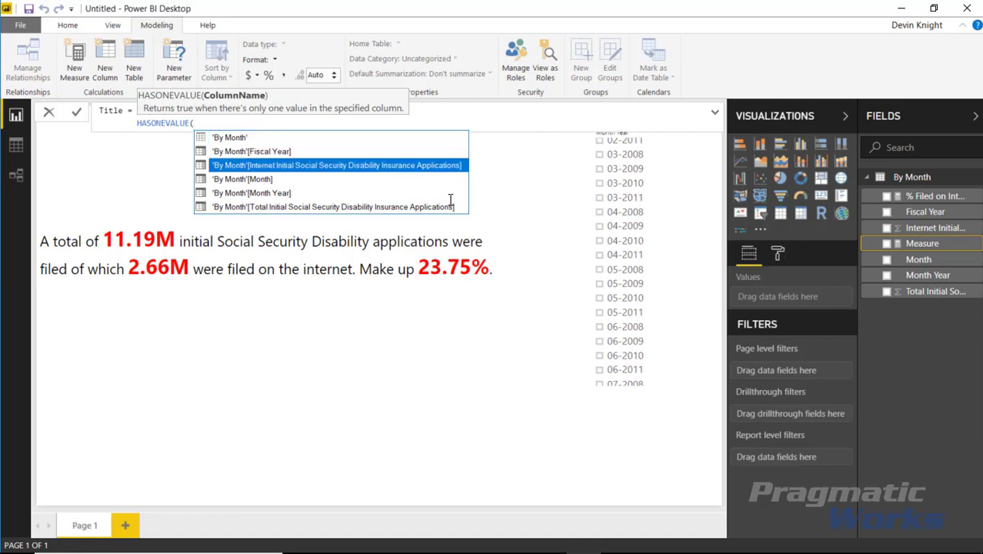
{"action": "key", "text": "Tab"}
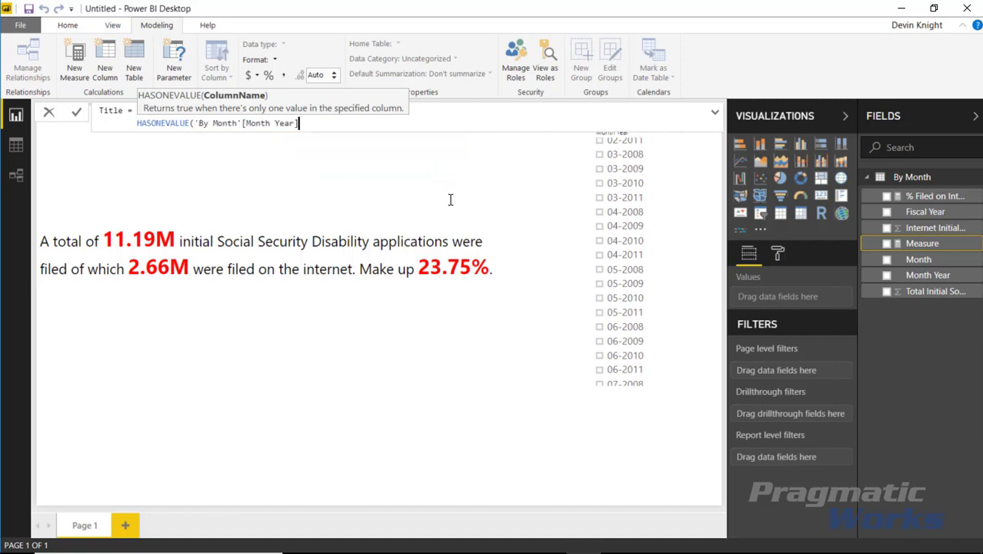
{"action": "type", "text": ")"}
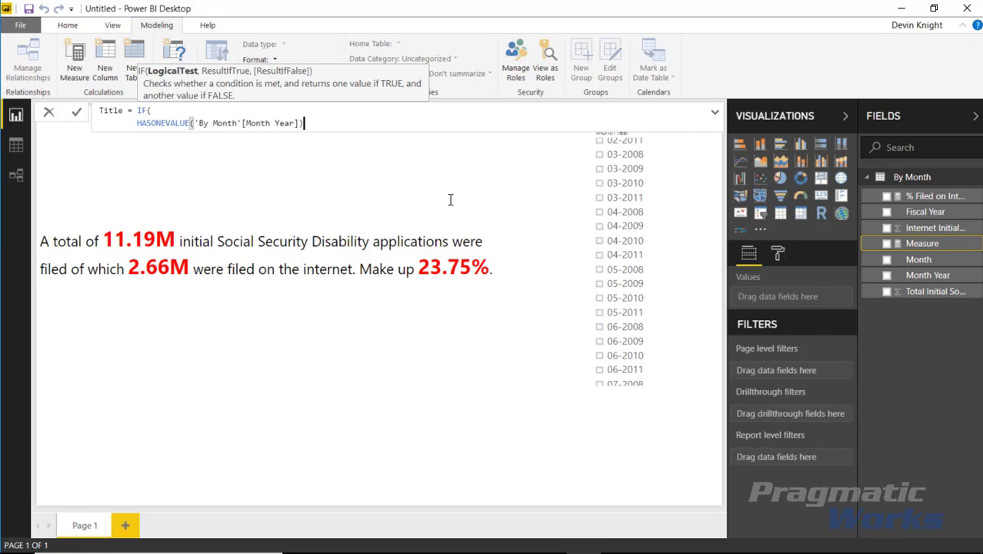
{"action": "type", "text": ",)"}
{"action": "key", "text": "Return"}
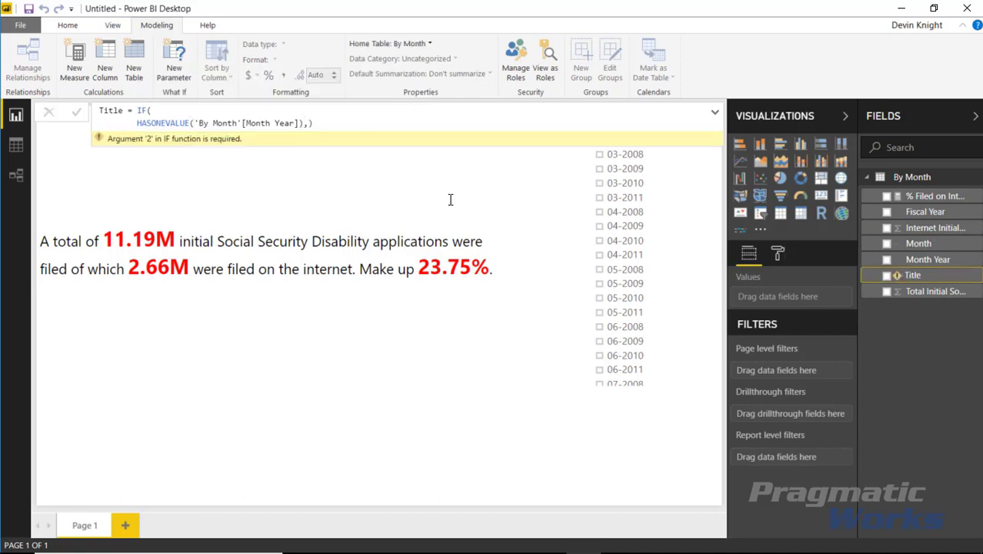
Step: Begin the true result of the Title measure's IF on a new line with the text "Disability Insurance for "
{"action": "left_click", "coordinate": [351, 122]}
{"action": "key", "text": "shift+Return"}
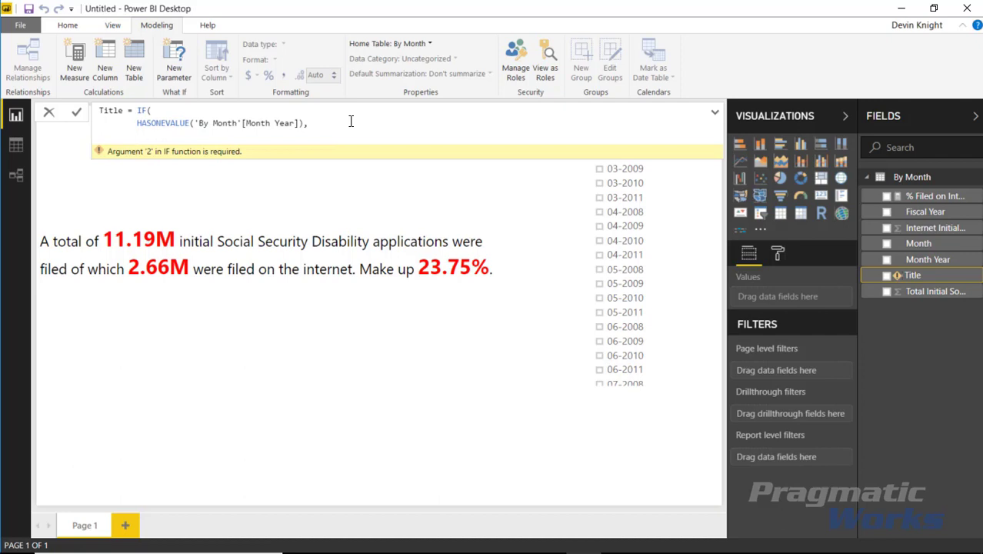
{"action": "type", "text": "\"Disability Insurance for"}
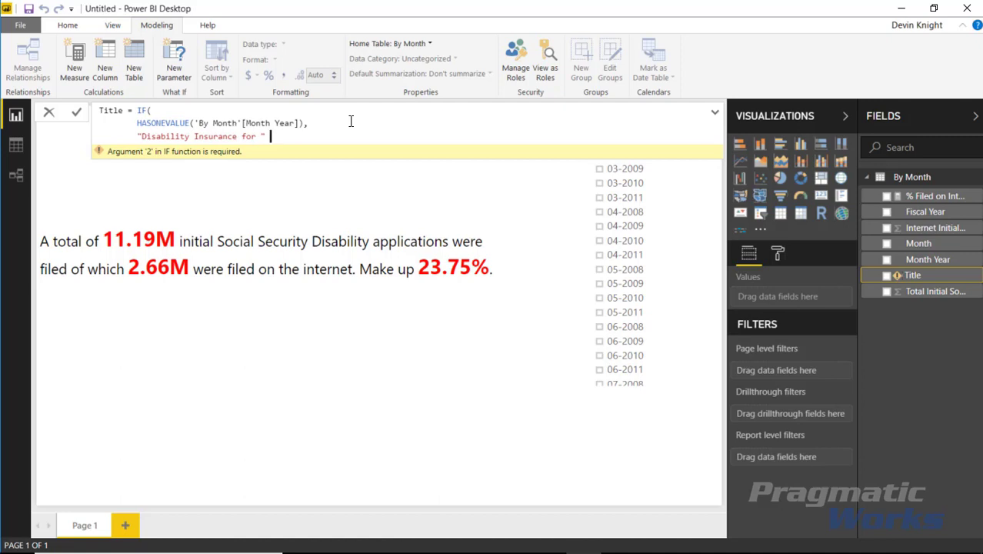
Step: Append VALUES('By Month'[Month Year]) and a ":" to the true result of the Title formula, ending with a comma
{"action": "type", "text": "\" & V"}
{"action": "key", "text": "Escape"}
{"action": "type", "text": "VALUES("}
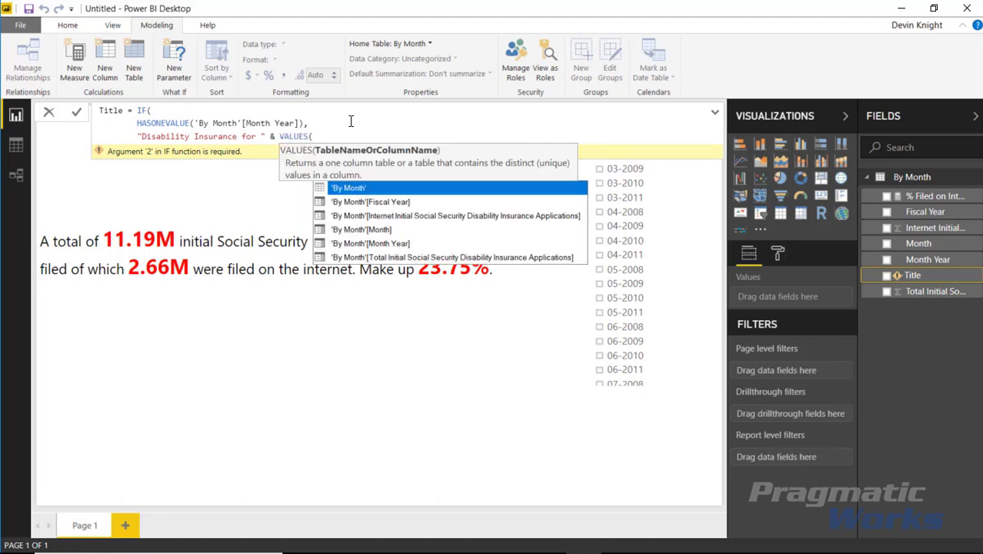
{"action": "key", "text": "Down"}
{"action": "key", "text": "Down"}
{"action": "key", "text": "Down"}
{"action": "key", "text": "Down"}
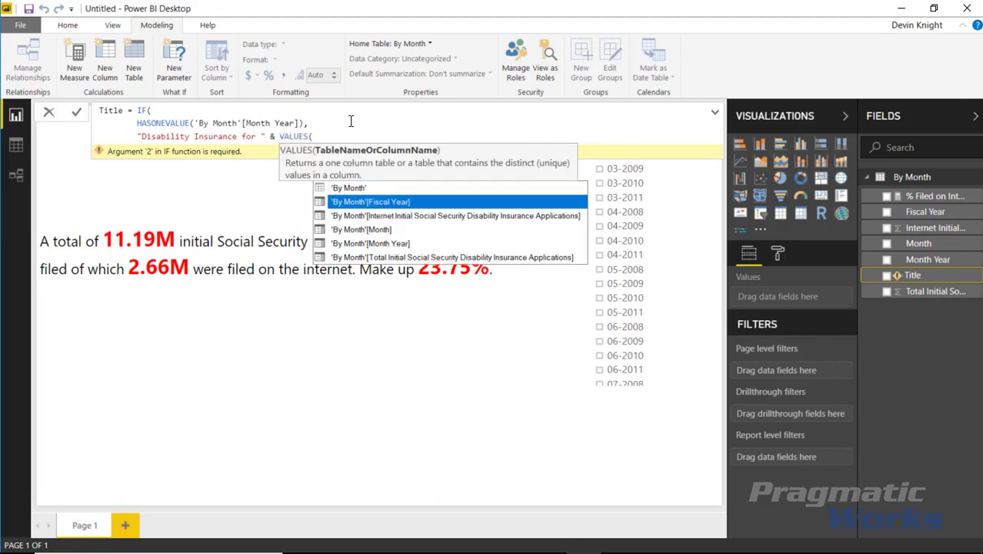
{"action": "key", "text": "Tab"}
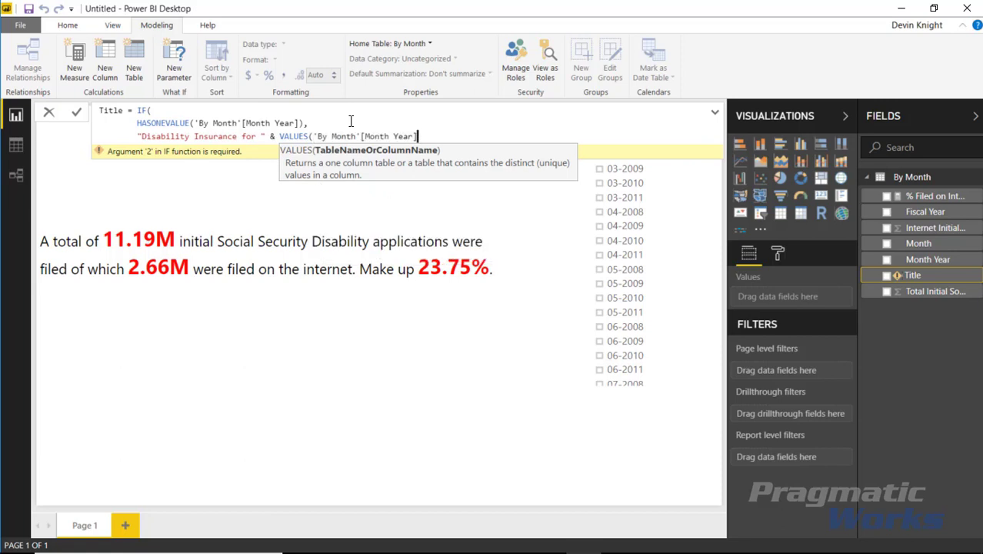
{"action": "type", "text": ")"}
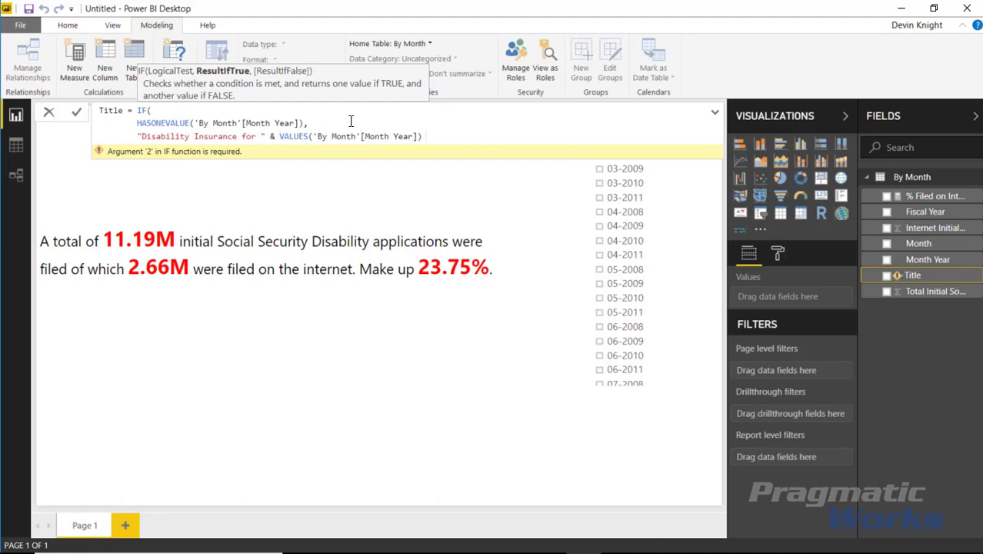
{"action": "type", "text": " & \":\","}
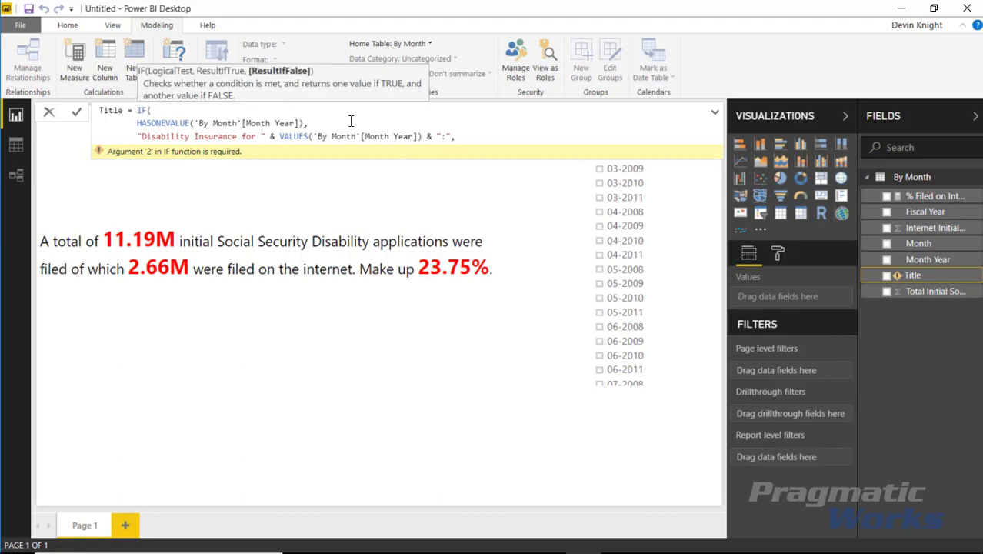
Step: Add "Disability Insurance for all years:" as the IF's false result on a new line and commit the Title measure
{"action": "key", "text": "shift+Return"}
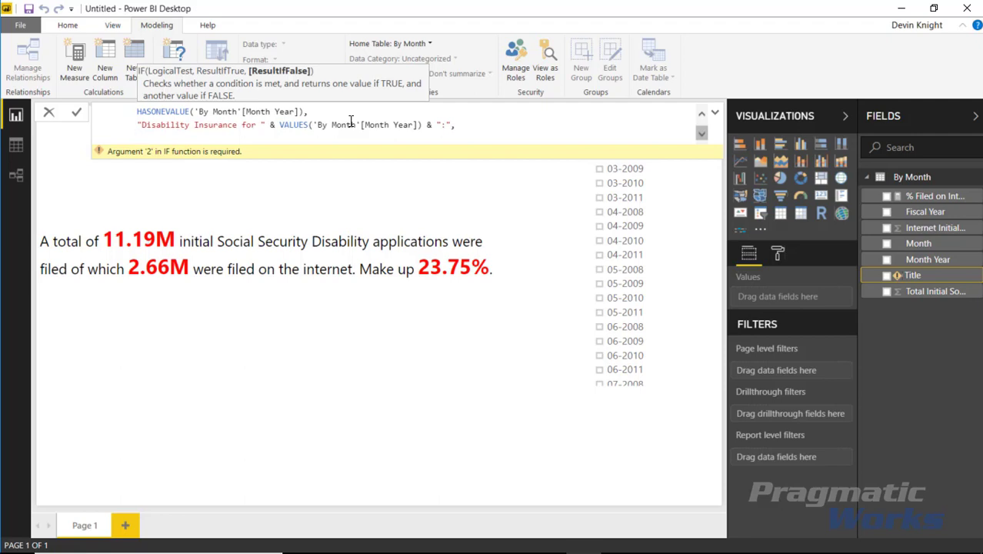
{"action": "type", "text": "\"Disability Insurance "}
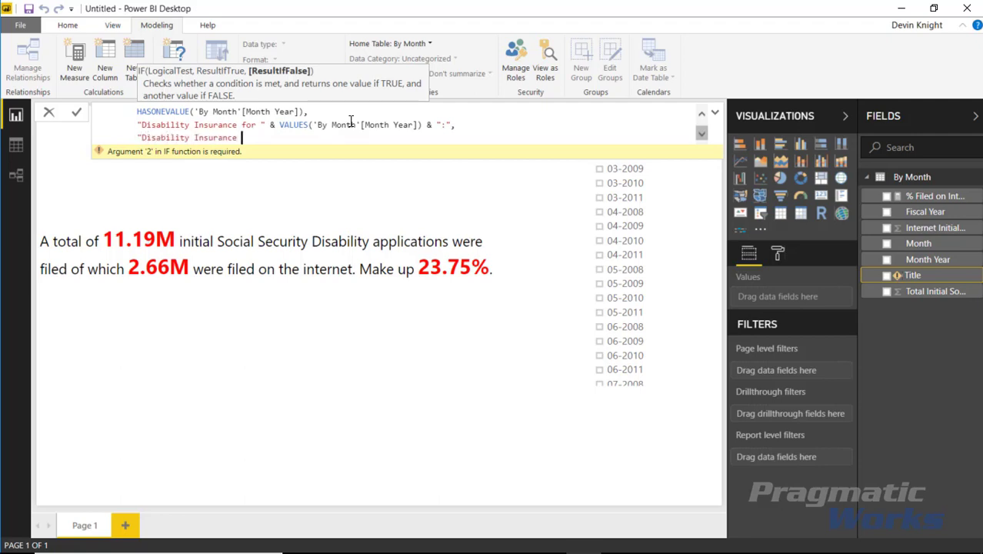
{"action": "type", "text": "for all years:\")"}
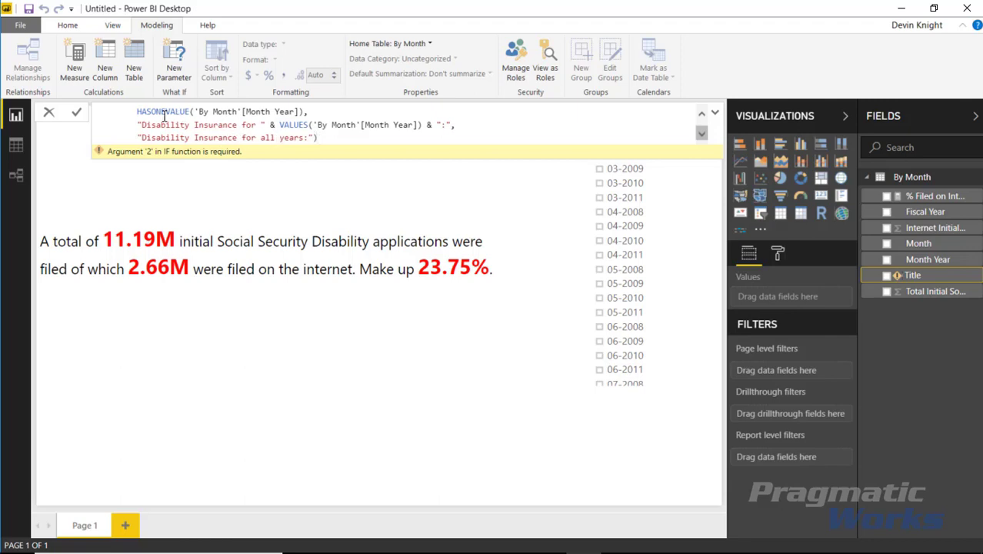
{"action": "left_click", "coordinate": [304, 124]}
{"action": "type", "text": "S"}
{"action": "key", "text": "Return"}
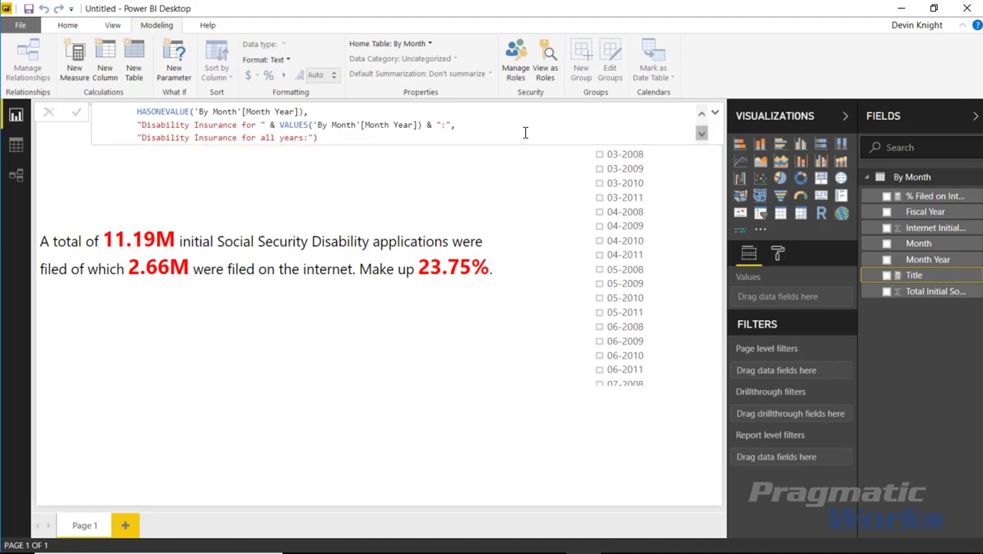
Step: Add a second Enlighten Data Story visual showing the Title measure and lower its top edge so it sits just above the story
{"action": "left_click", "coordinate": [479, 194]}
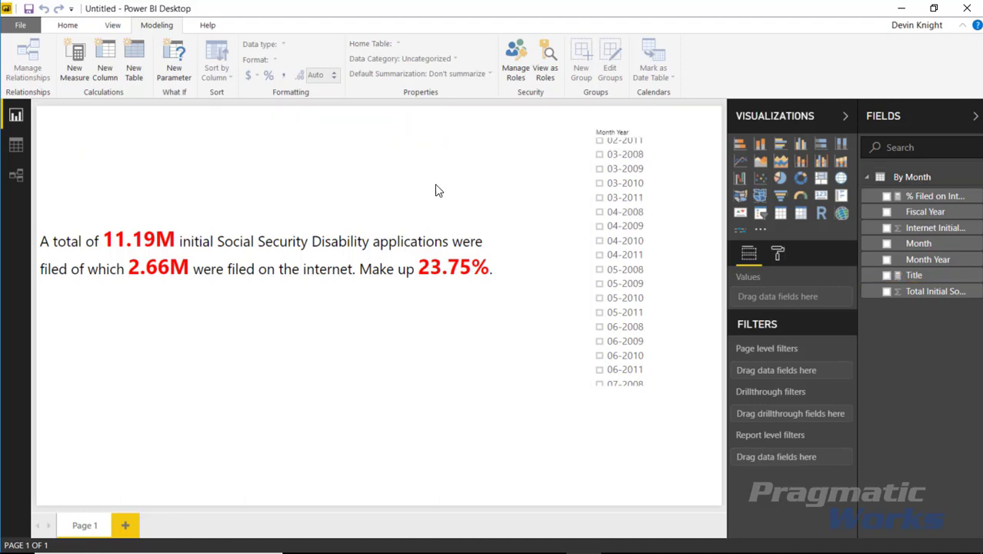
{"action": "left_click", "coordinate": [740, 231]}
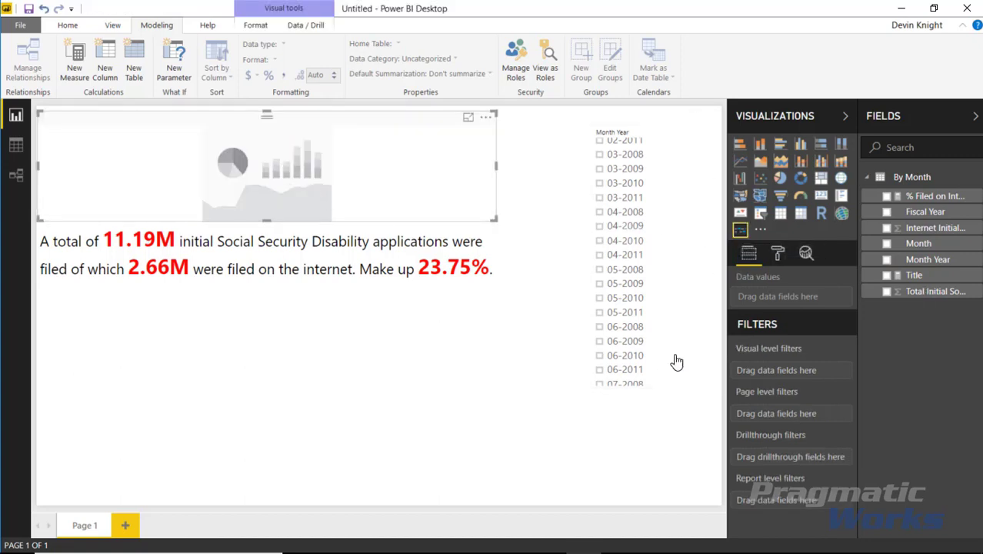
{"action": "left_click_drag", "start_coordinate": [911, 277], "coordinate": [797, 308]}
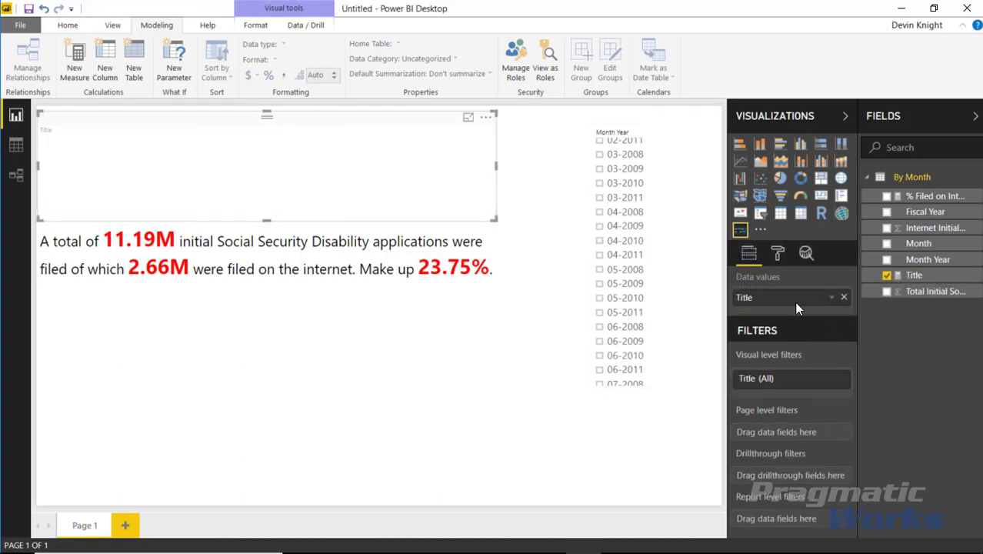
{"action": "left_click_drag", "start_coordinate": [266, 114], "coordinate": [267, 163]}
{"action": "left_click", "coordinate": [268, 165]}
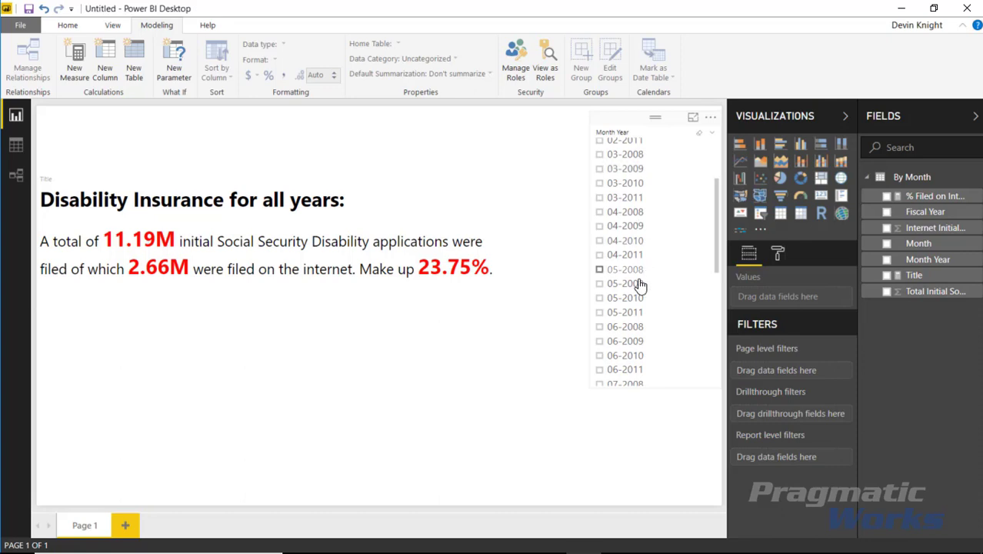
Step: Filter the report by 03-2011 and 04-2009 to check the dynamic title
{"action": "left_click", "coordinate": [600, 197]}
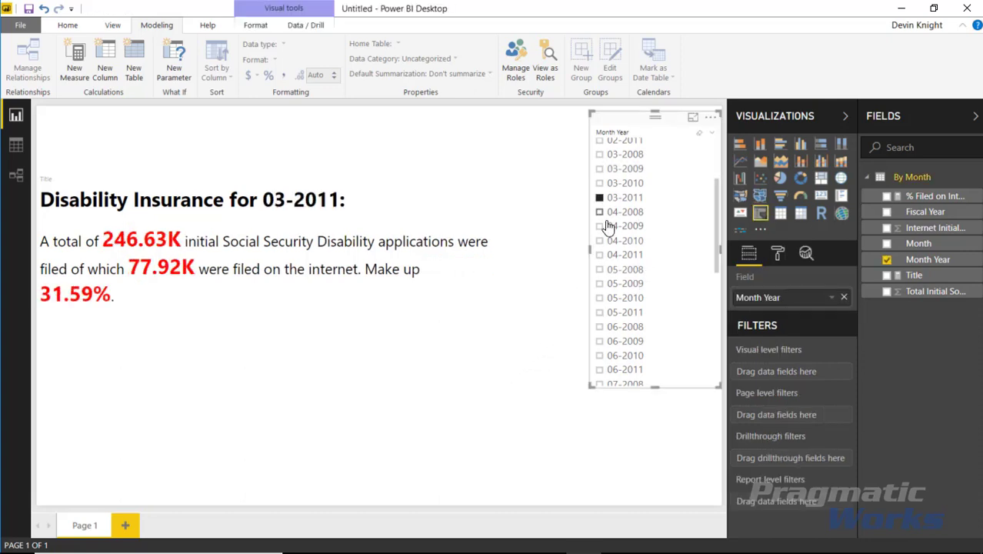
{"action": "left_click", "coordinate": [601, 226]}
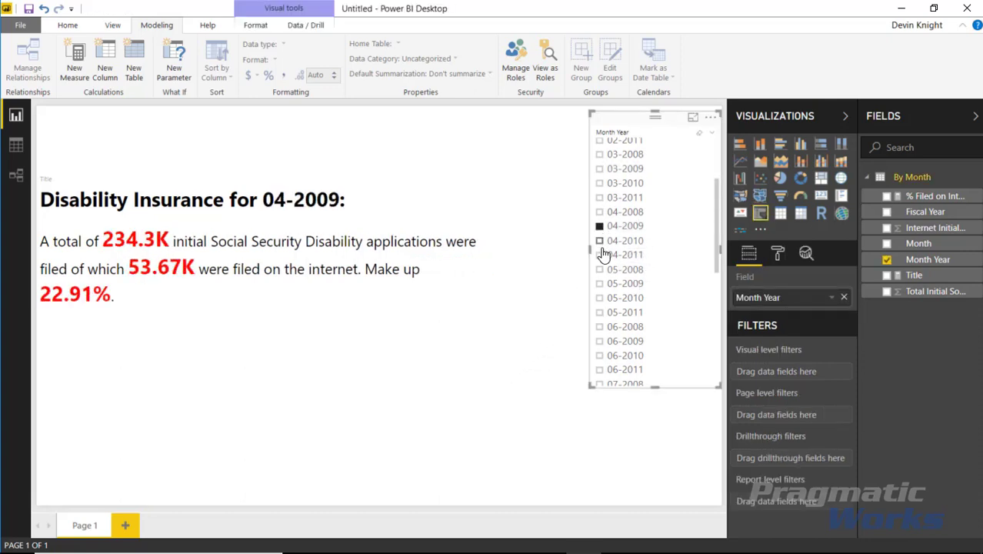
Step: Turn off the built-in title of the Title story visual and shrink the visual slightly from its top edge
{"action": "left_click", "coordinate": [64, 187]}
{"action": "left_click", "coordinate": [777, 253]}
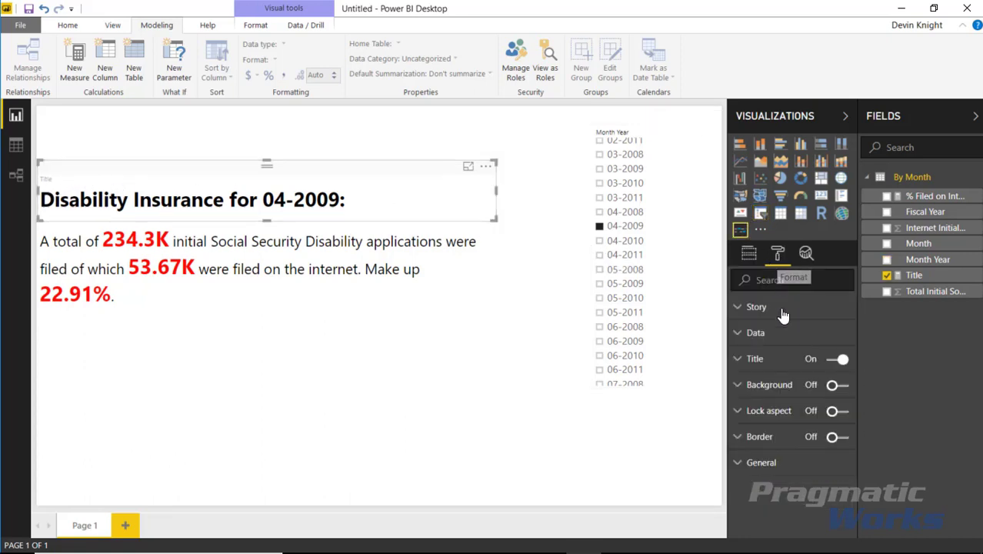
{"action": "left_click", "coordinate": [839, 360]}
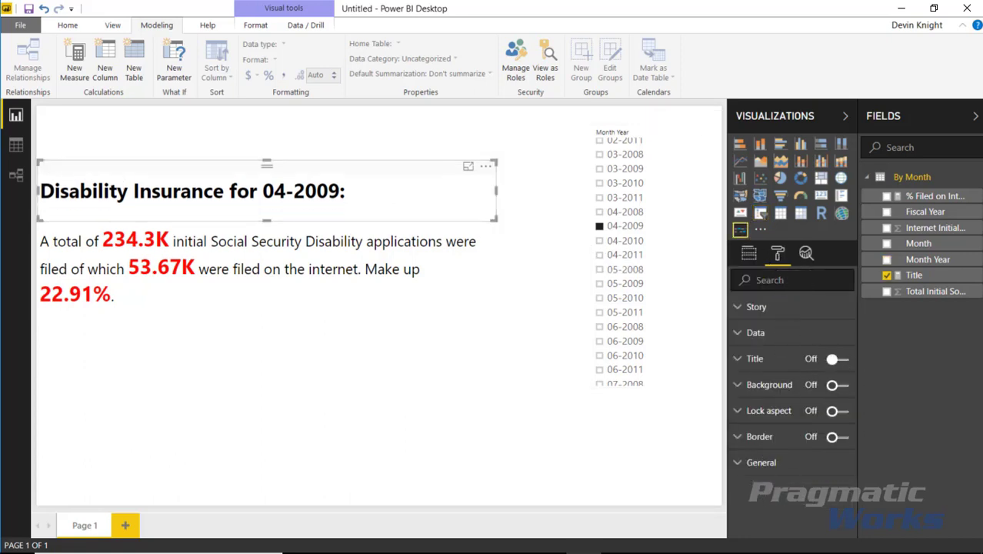
{"action": "left_click_drag", "start_coordinate": [266, 164], "coordinate": [269, 175]}
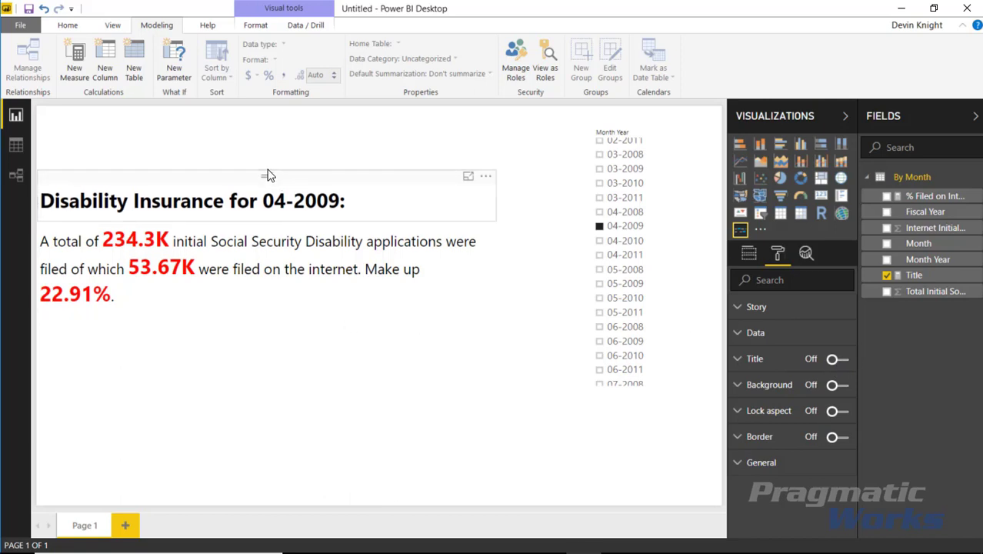
{"action": "left_click", "coordinate": [268, 174]}
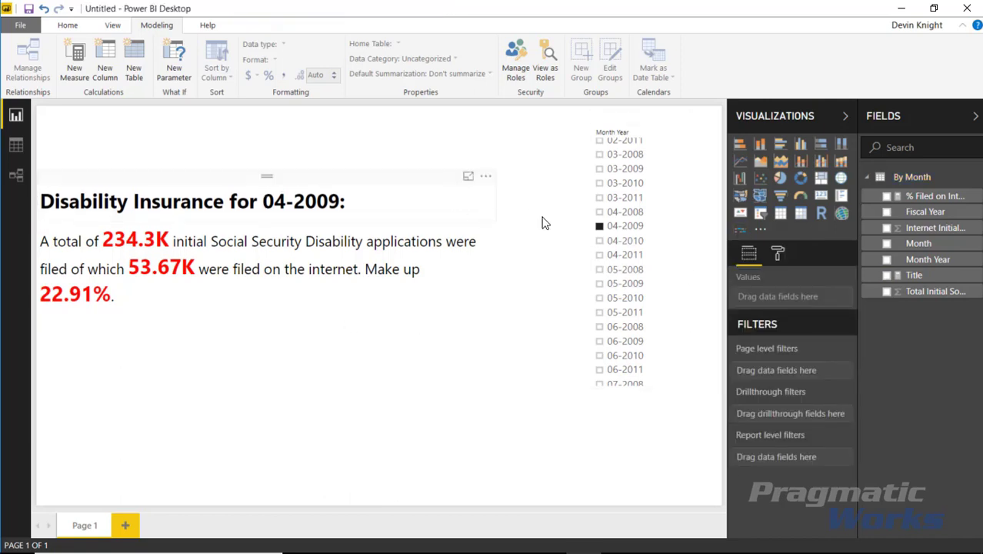
Step: Check the title and story across months such as 03-2009, 05-2011, 06-2008 and 05-2009, and clear the month selection
{"action": "left_click", "coordinate": [600, 168]}
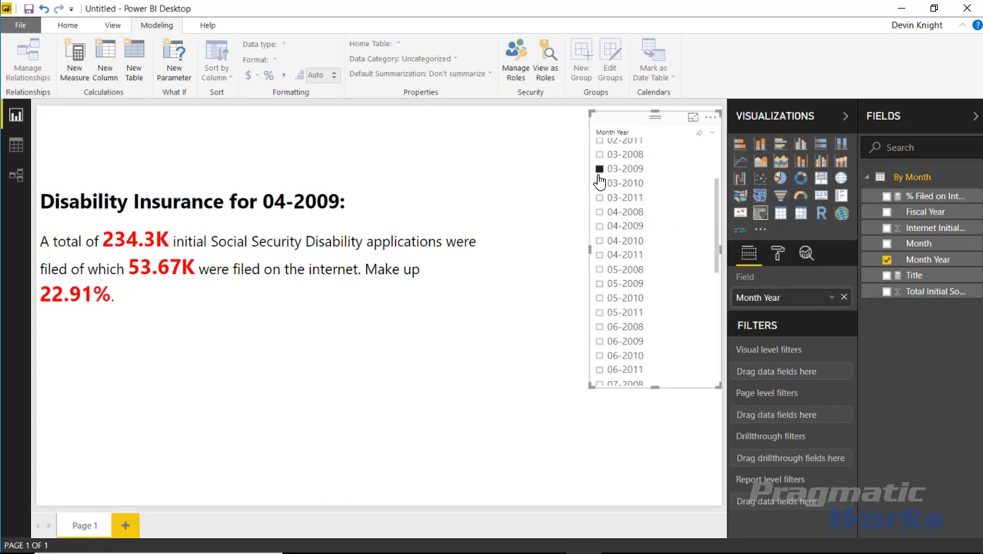
{"action": "left_click", "coordinate": [602, 240]}
{"action": "left_click", "coordinate": [602, 283]}
{"action": "left_click", "coordinate": [601, 312]}
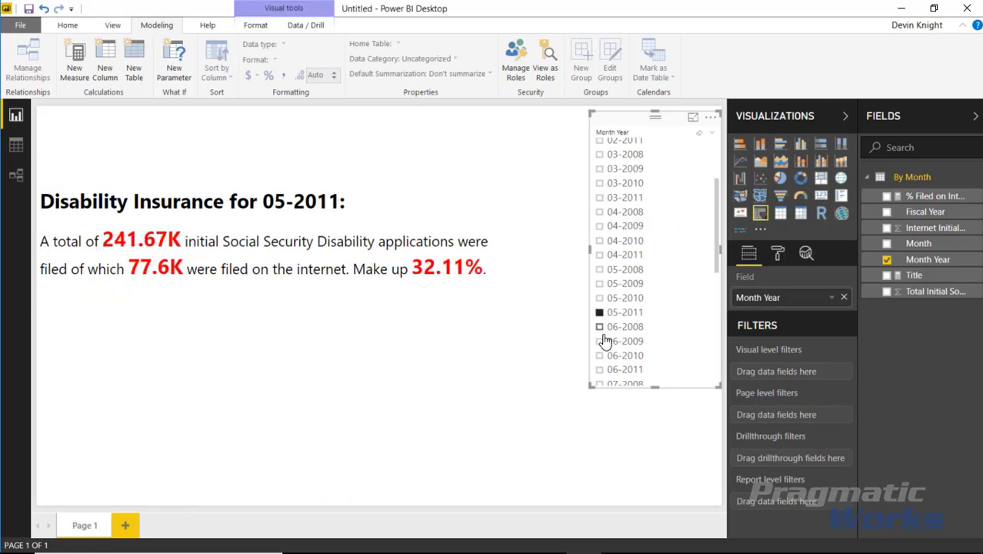
{"action": "left_click", "coordinate": [601, 355]}
{"action": "left_click", "coordinate": [600, 326]}
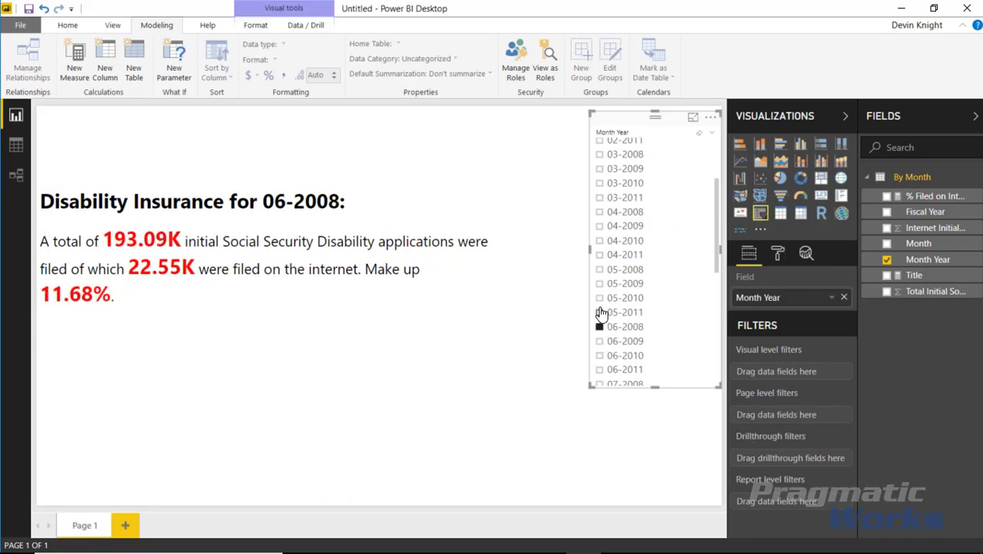
{"action": "left_click", "coordinate": [602, 312]}
{"action": "left_click", "coordinate": [601, 283]}
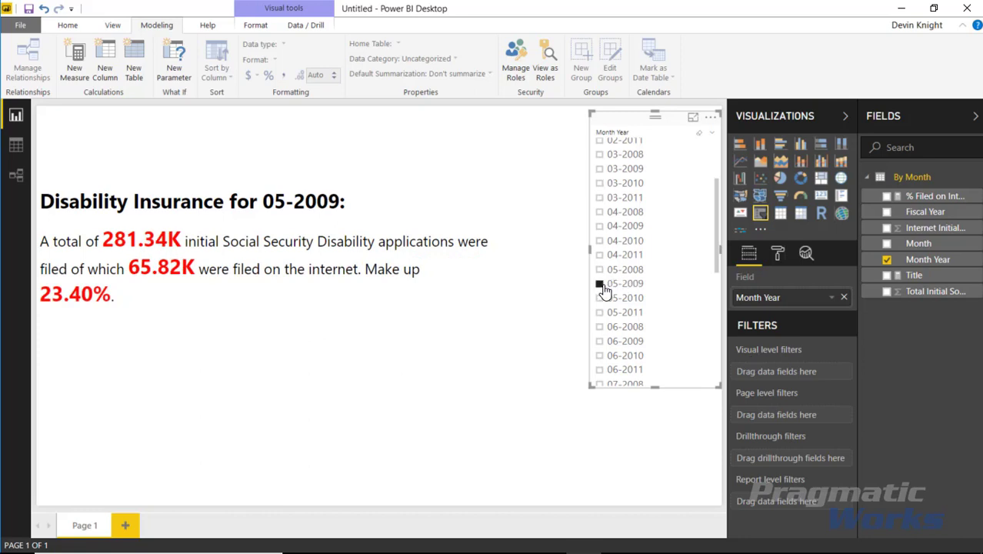
{"action": "left_click", "coordinate": [601, 283]}
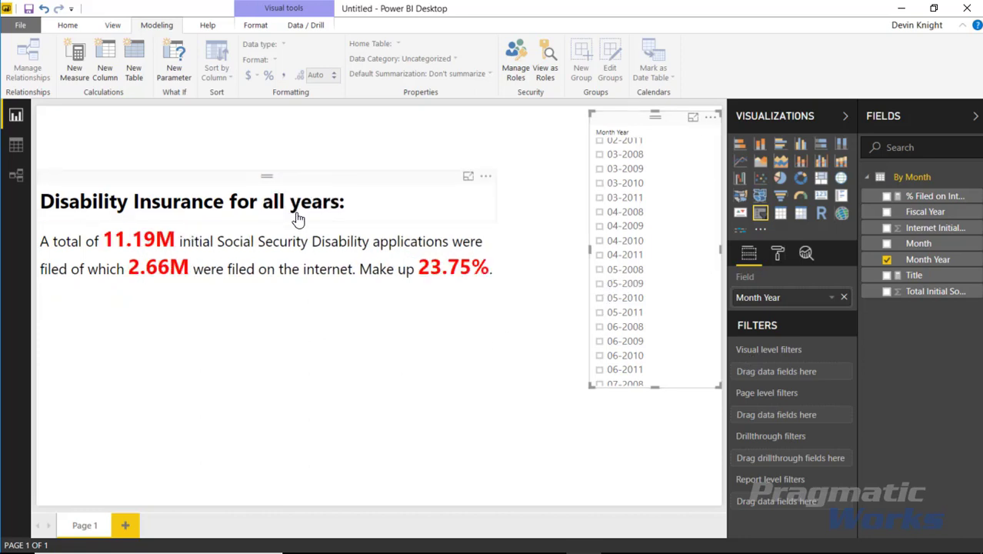
Step: Filter the report by 04-2009, 04-2008 and 03-2010 in the Month Year slicer
{"action": "left_click", "coordinate": [600, 225]}
{"action": "left_click", "coordinate": [600, 212]}
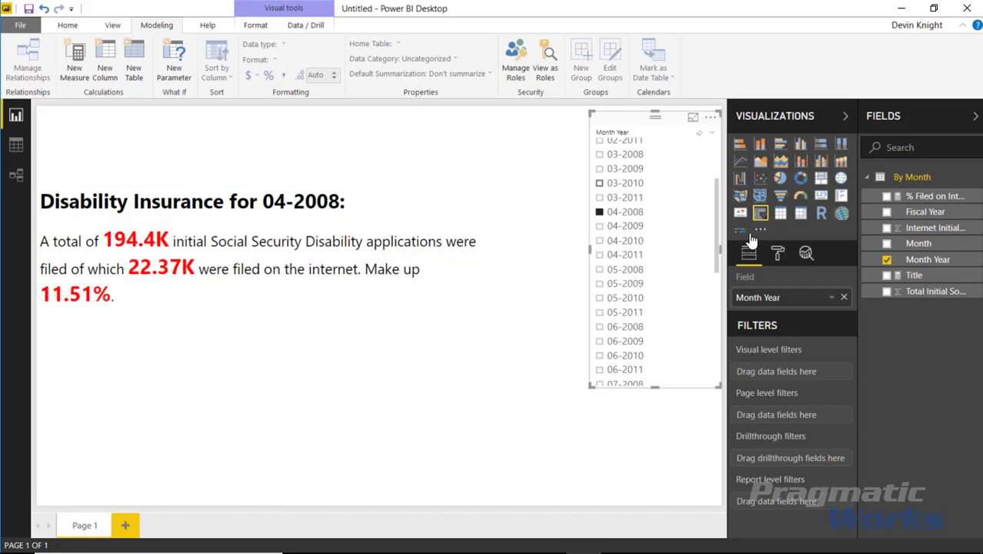
{"action": "left_click", "coordinate": [600, 182]}
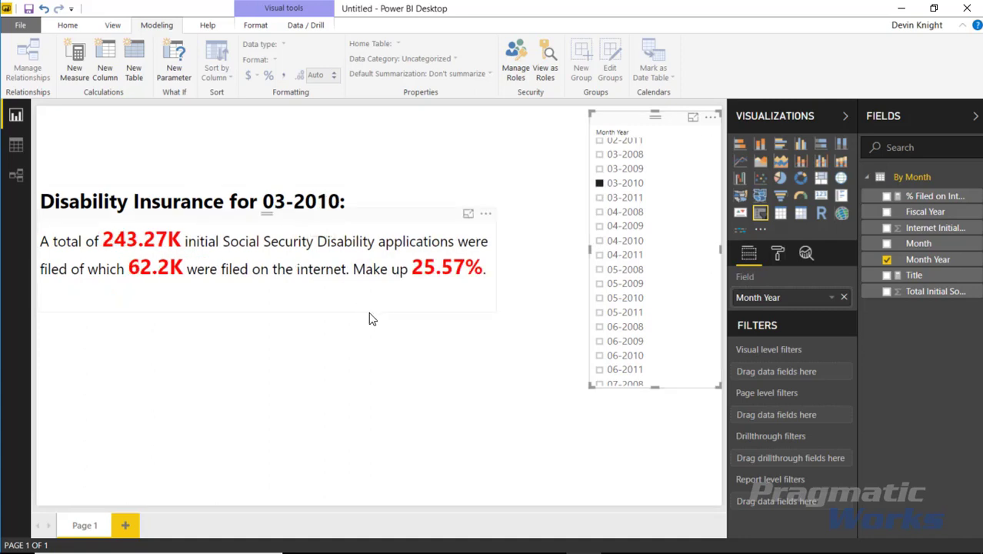